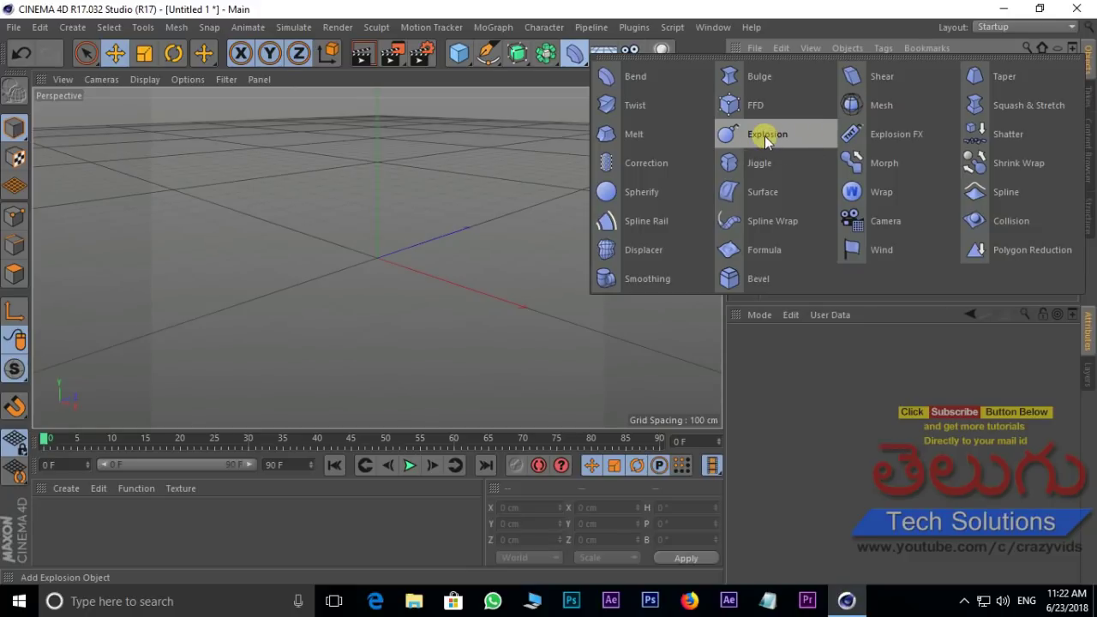
Add a Text spline to the scene and turn the view to face it.
{"action": "left_click", "coordinate": [476, 219]}
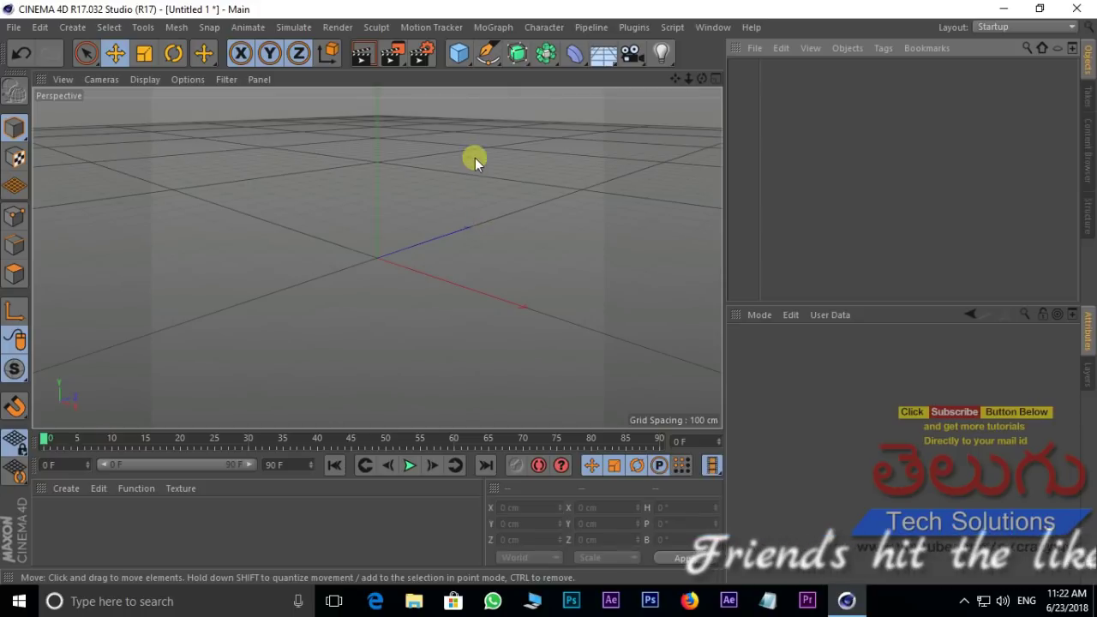
{"action": "left_click", "coordinate": [488, 53]}
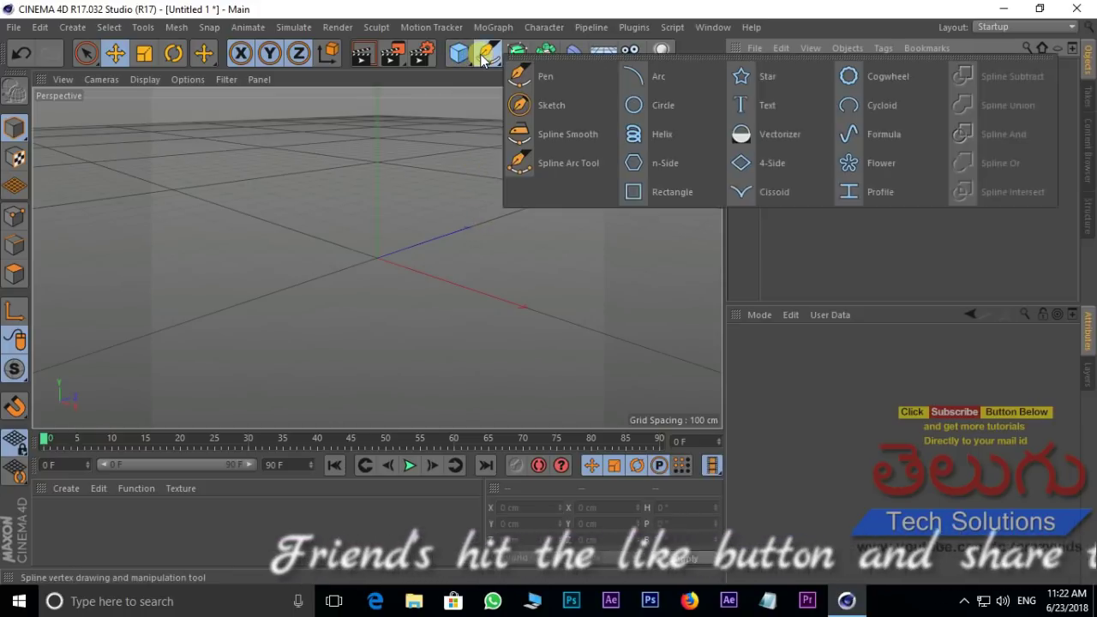
{"action": "left_click", "coordinate": [769, 106]}
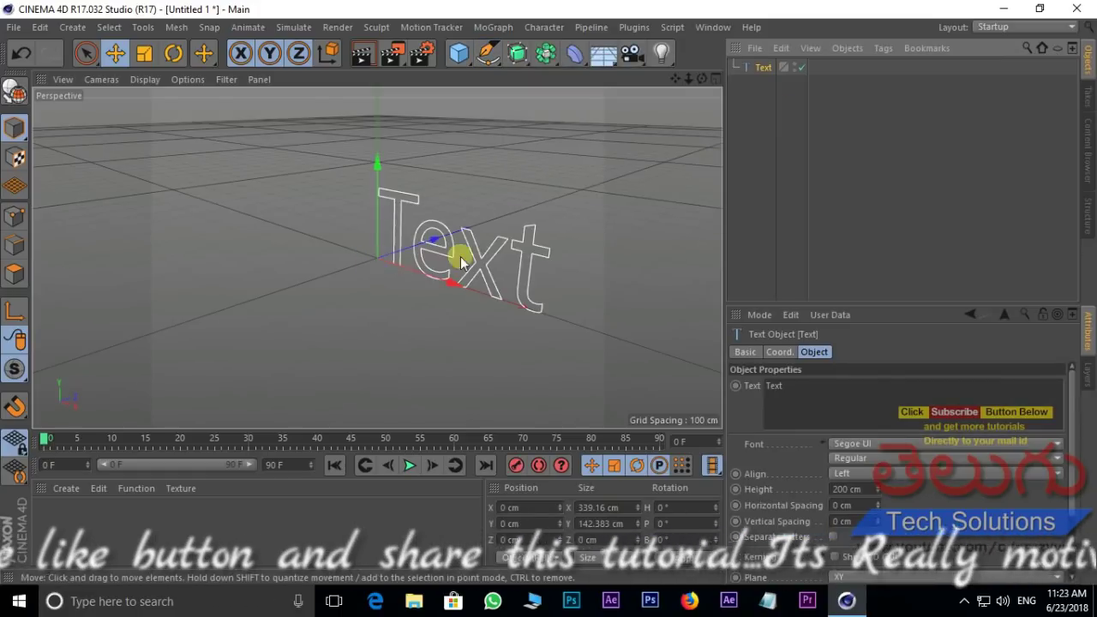
{"action": "left_click_drag", "start_coordinate": [394, 306], "coordinate": [500, 301], "text": "alt"}
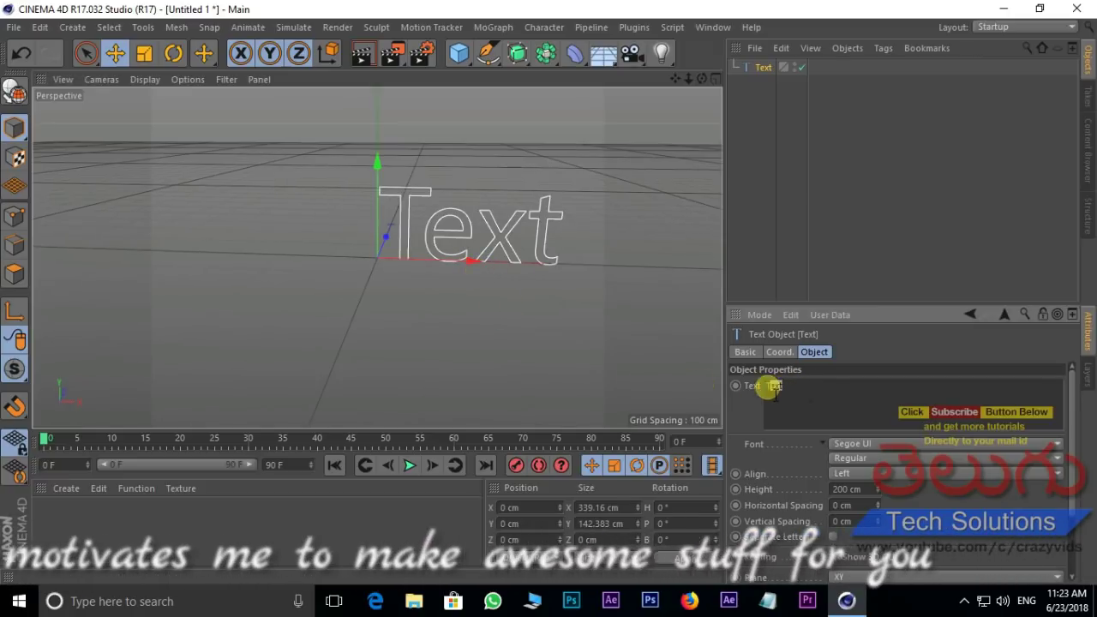
Change the spline's text from 'Text' to 'Telugu'.
{"action": "double_click", "coordinate": [766, 385]}
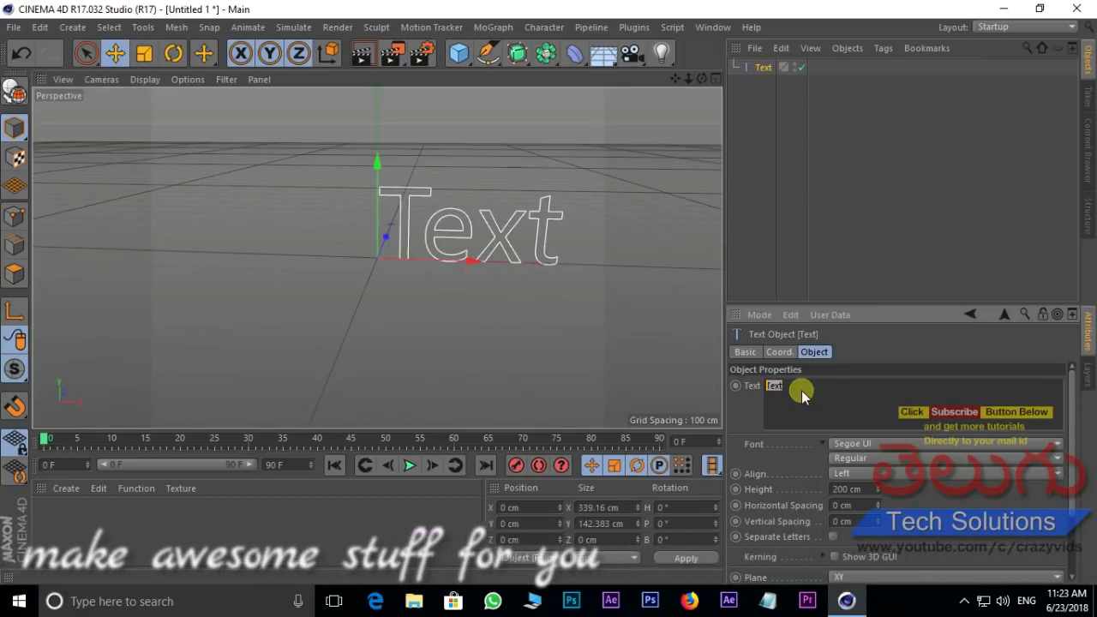
{"action": "type", "text": "T"}
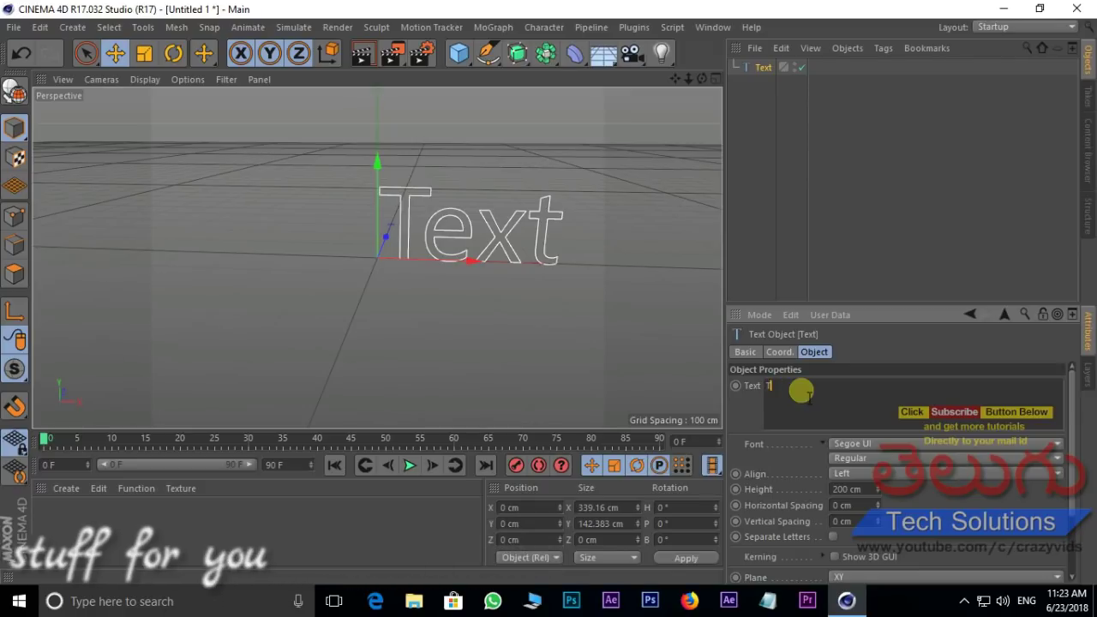
{"action": "type", "text": "elugu"}
{"action": "left_click", "coordinate": [562, 300]}
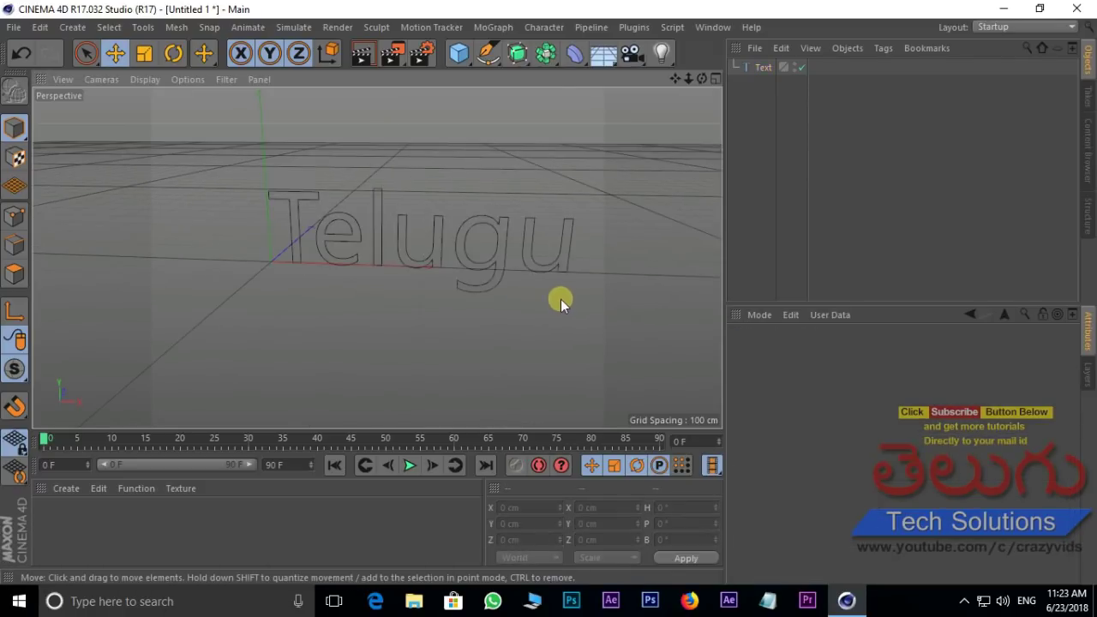
{"action": "scroll", "coordinate": [455, 147], "scroll_direction": "up", "scroll_amount": 2}
Set the Telugu text's font to Cooper Std Black and view it from a front angle.
{"action": "left_click", "coordinate": [491, 287]}
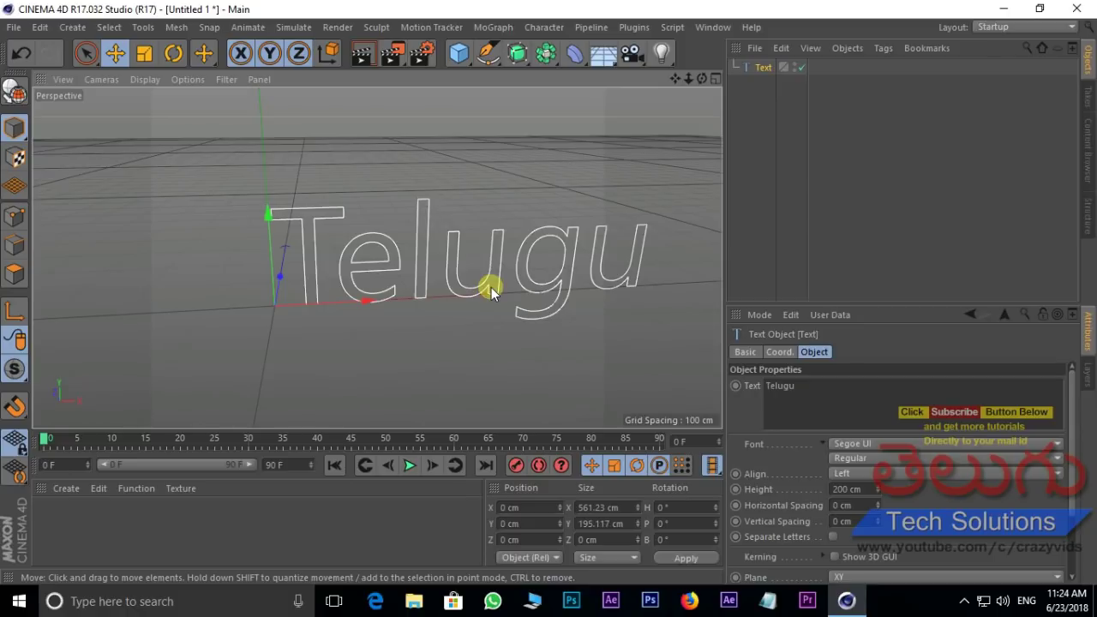
{"action": "left_click", "coordinate": [906, 445]}
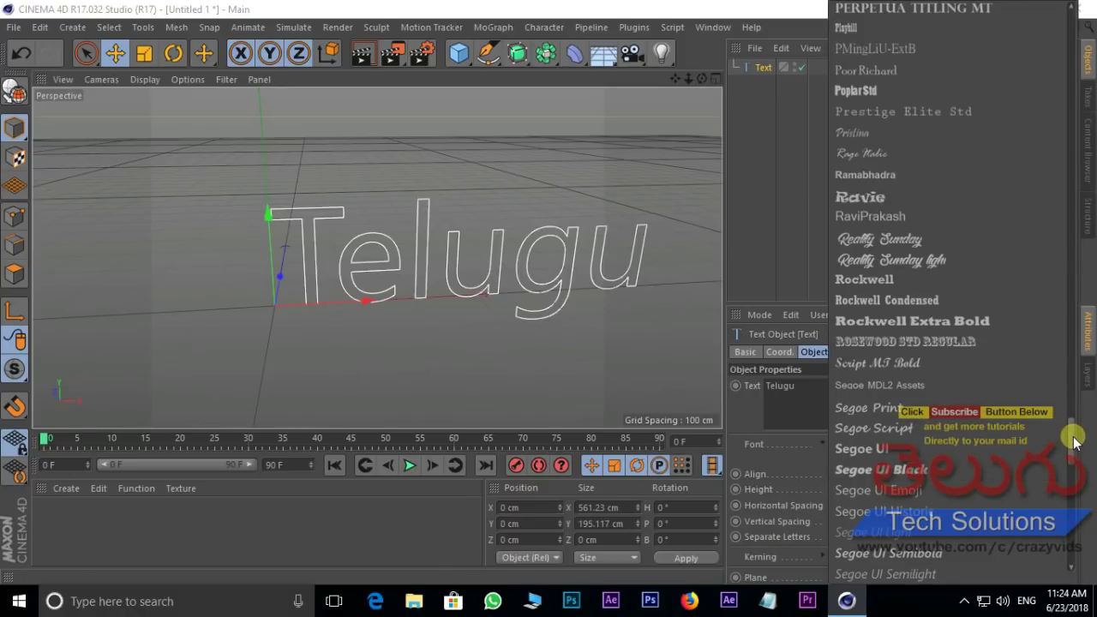
{"action": "left_click_drag", "start_coordinate": [1077, 438], "coordinate": [1091, 135]}
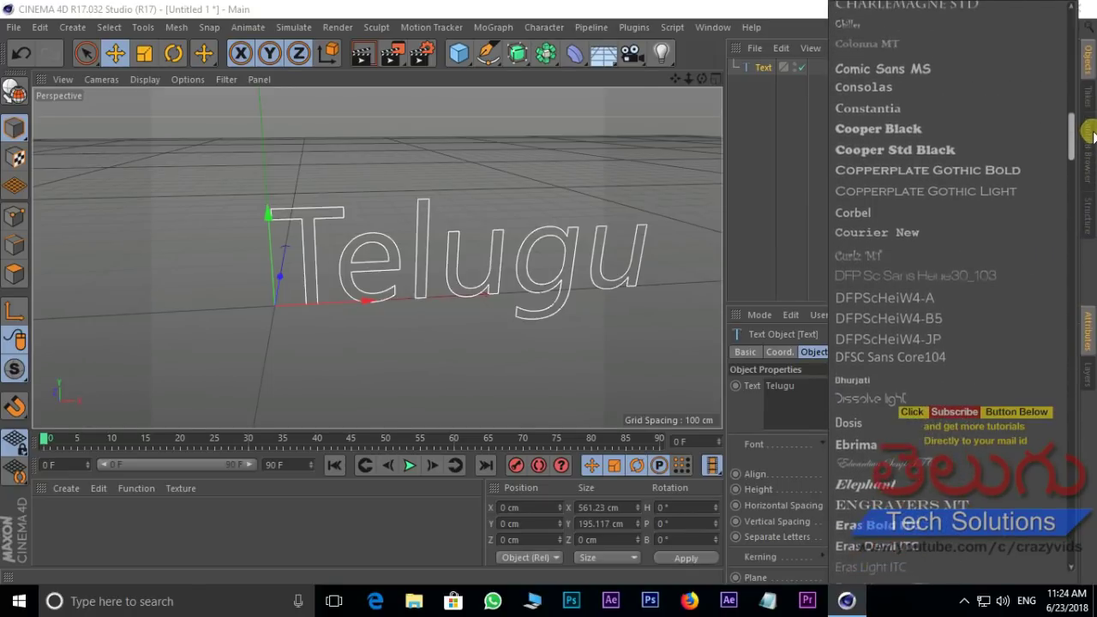
{"action": "left_click", "coordinate": [921, 153]}
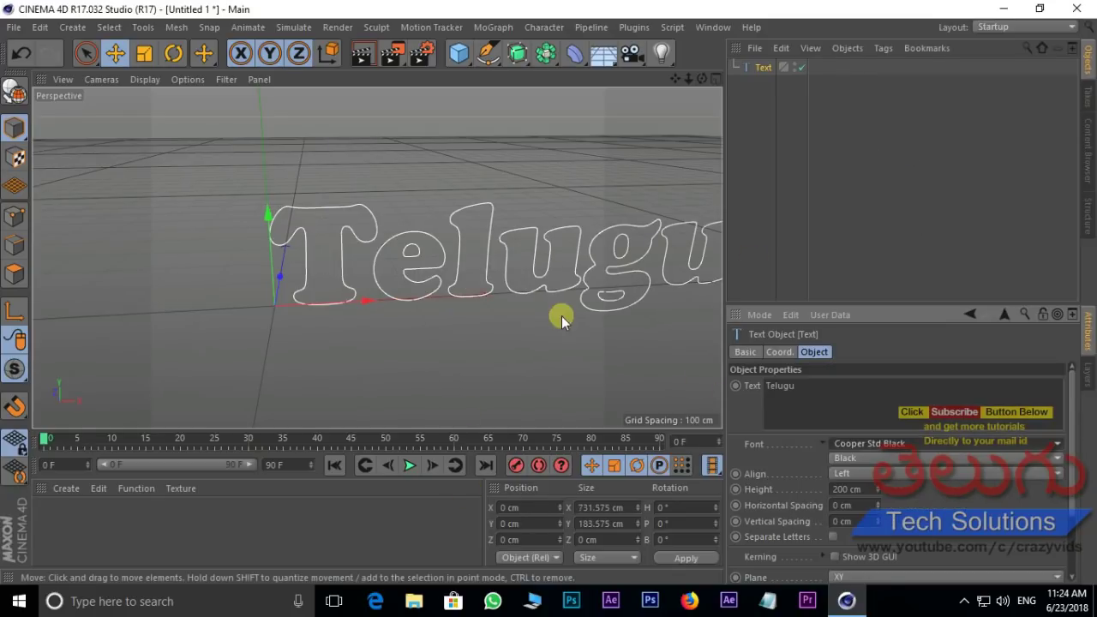
{"action": "left_click_drag", "start_coordinate": [561, 315], "coordinate": [600, 300], "text": "alt"}
{"action": "double_click", "coordinate": [816, 391]}
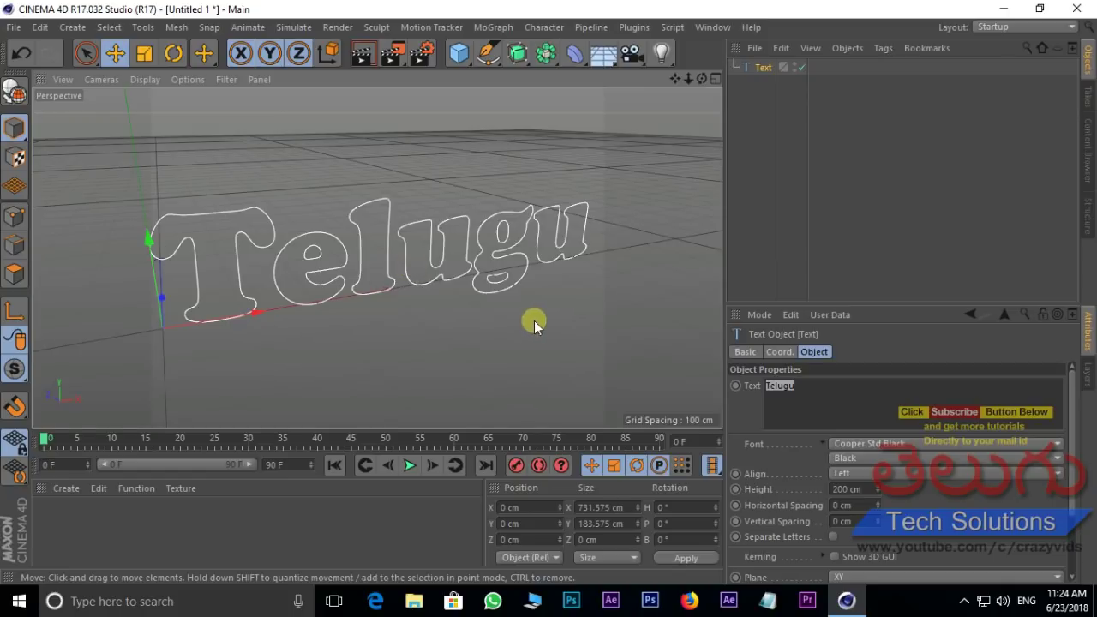
{"action": "left_click_drag", "start_coordinate": [534, 320], "coordinate": [501, 320], "text": "alt"}
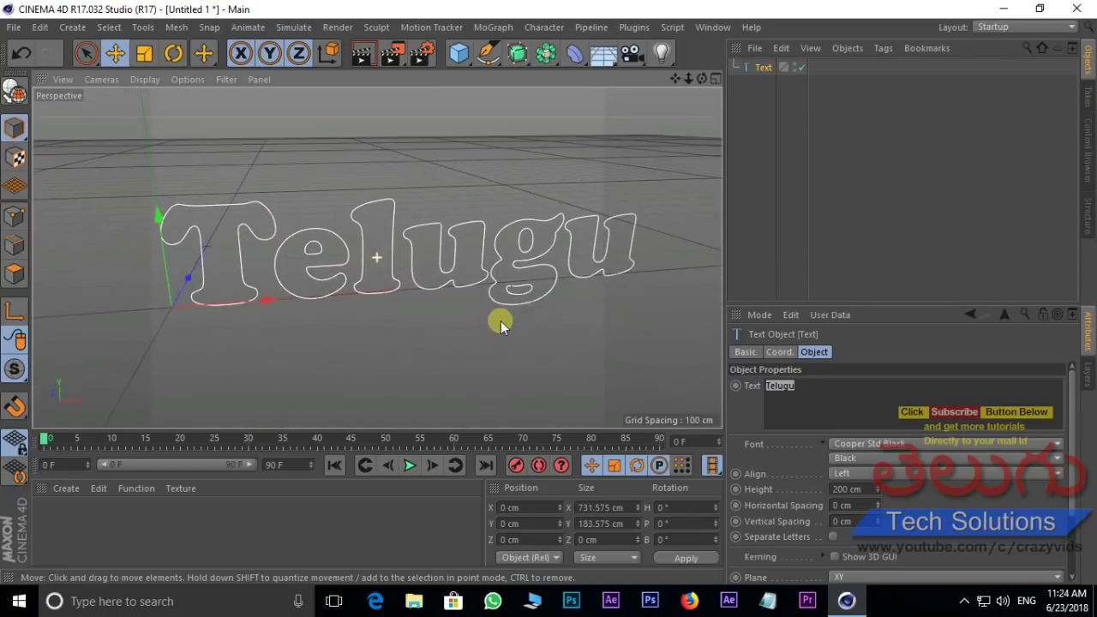
{"action": "left_click_drag", "start_coordinate": [310, 250], "coordinate": [346, 259], "text": "alt"}
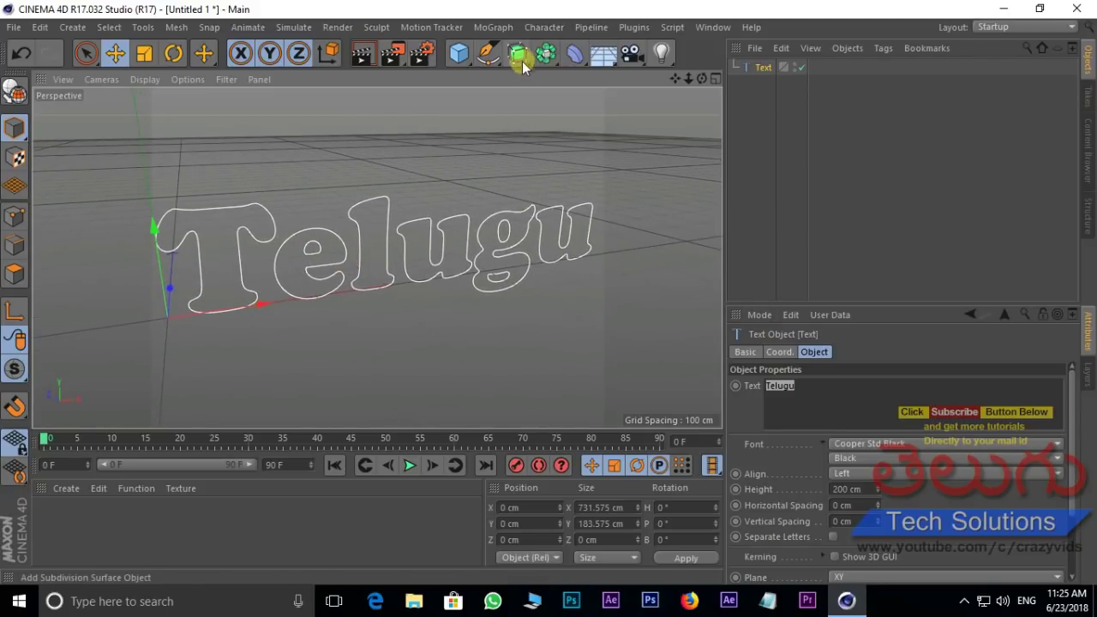
Add an Extrude generator and nest the Text spline inside it.
{"action": "left_click_drag", "start_coordinate": [522, 60], "coordinate": [712, 81]}
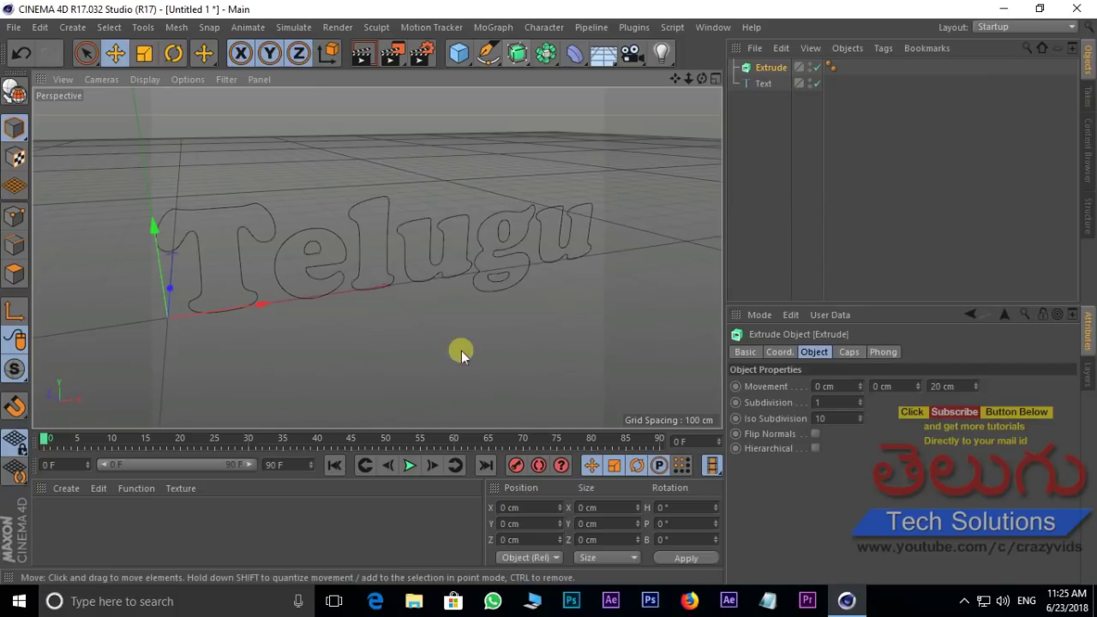
{"action": "left_click", "coordinate": [762, 85]}
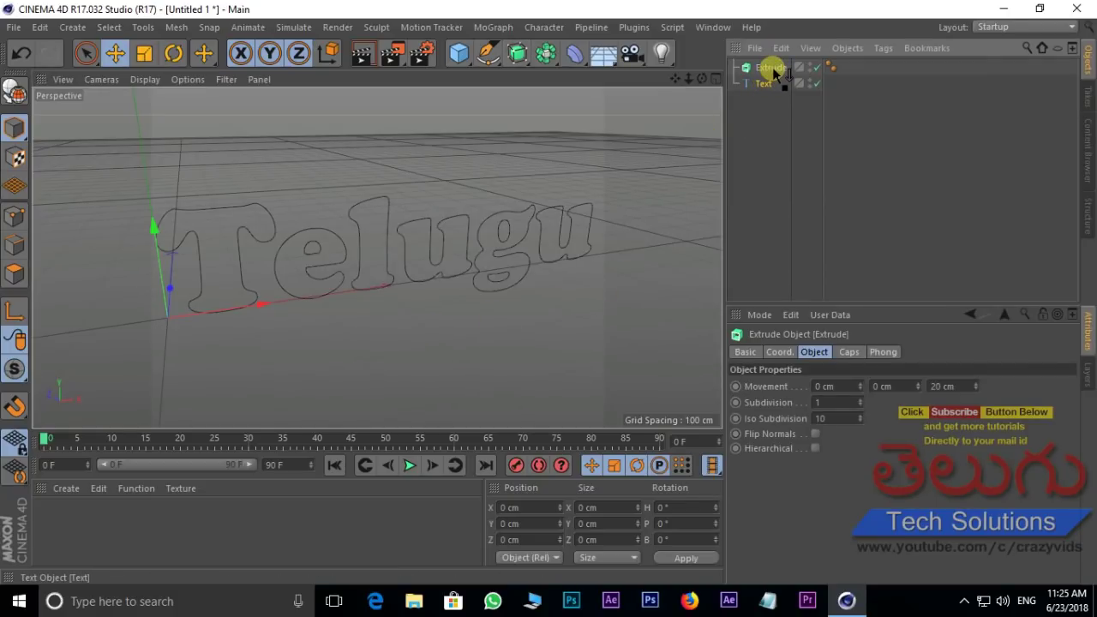
{"action": "left_click_drag", "start_coordinate": [773, 73], "coordinate": [773, 68]}
{"action": "left_click_drag", "start_coordinate": [265, 296], "coordinate": [259, 215], "text": "alt"}
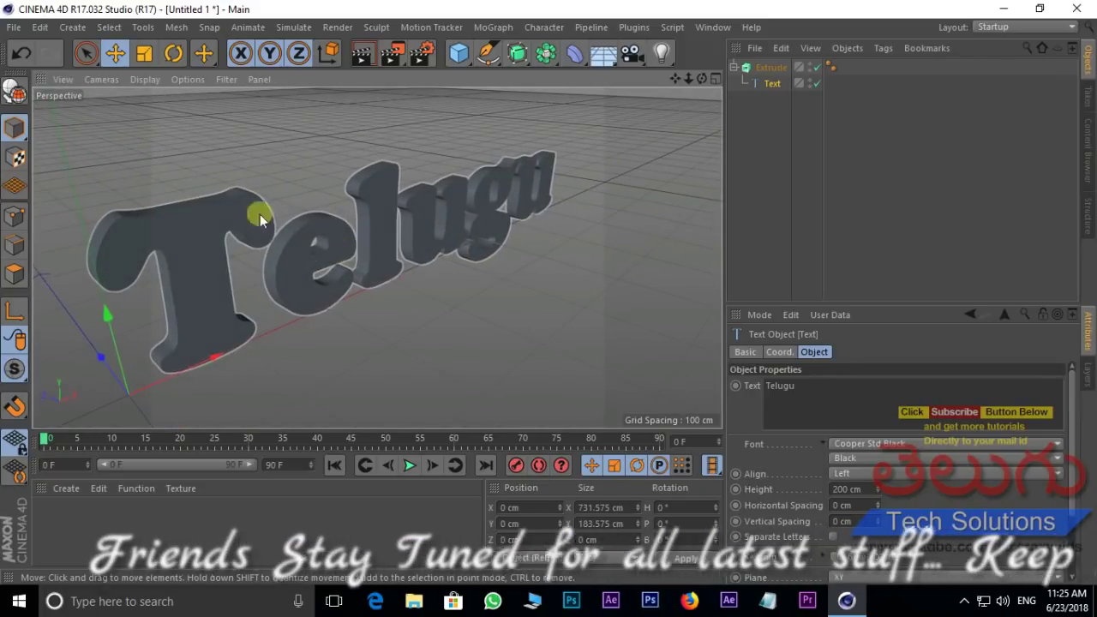
Switch the viewport display to Gouraud Shading (Lines) and frame the 3D letters.
{"action": "left_click", "coordinate": [145, 79]}
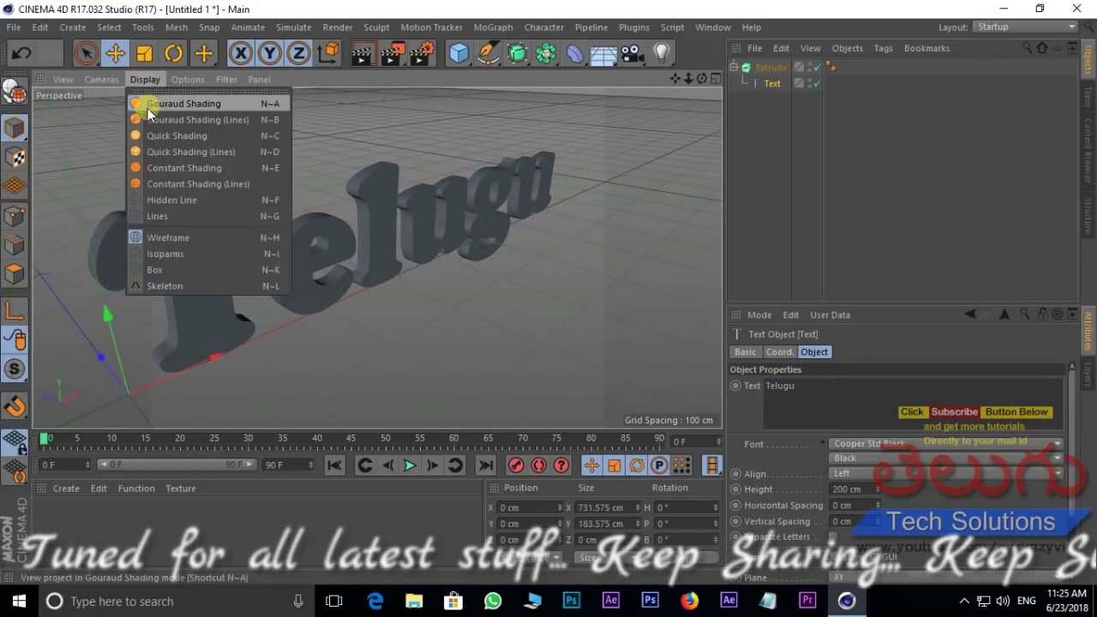
{"action": "left_click", "coordinate": [229, 122]}
{"action": "scroll", "coordinate": [339, 293], "scroll_direction": "up", "scroll_amount": 5}
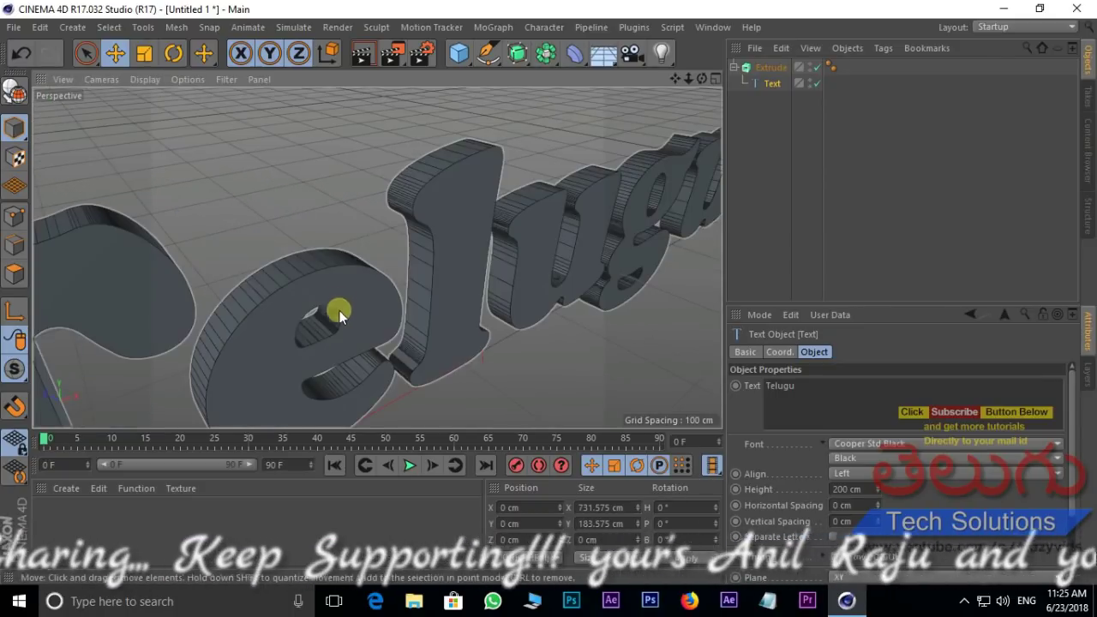
{"action": "left_click_drag", "start_coordinate": [339, 314], "coordinate": [355, 267], "text": "alt"}
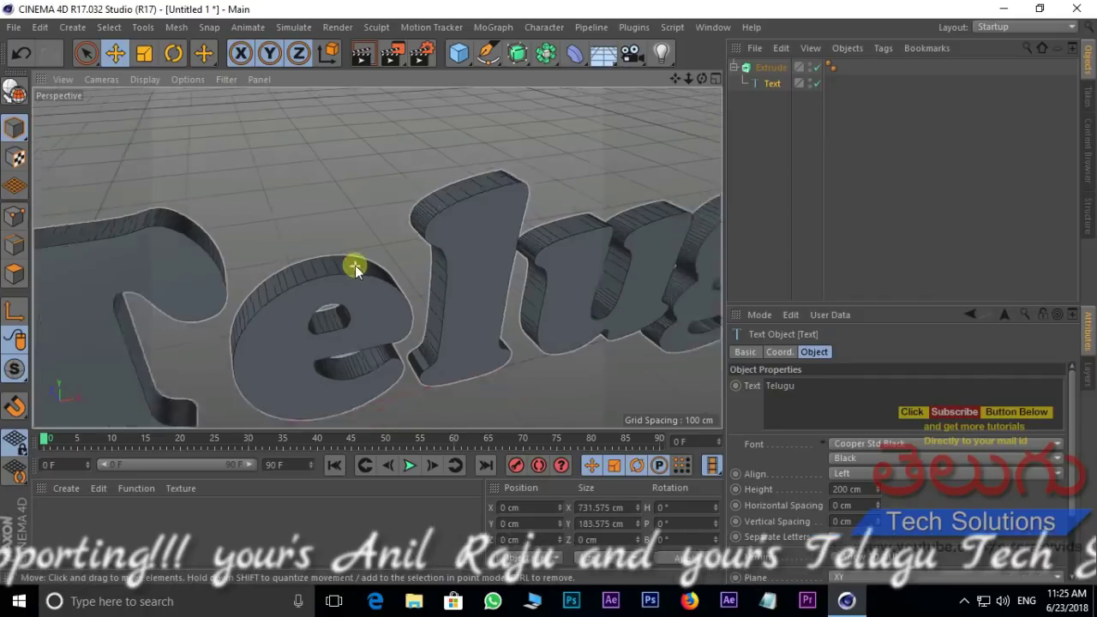
{"action": "scroll", "coordinate": [356, 267], "scroll_direction": "down", "scroll_amount": 5}
{"action": "left_click_drag", "start_coordinate": [417, 249], "coordinate": [272, 302], "text": "alt"}
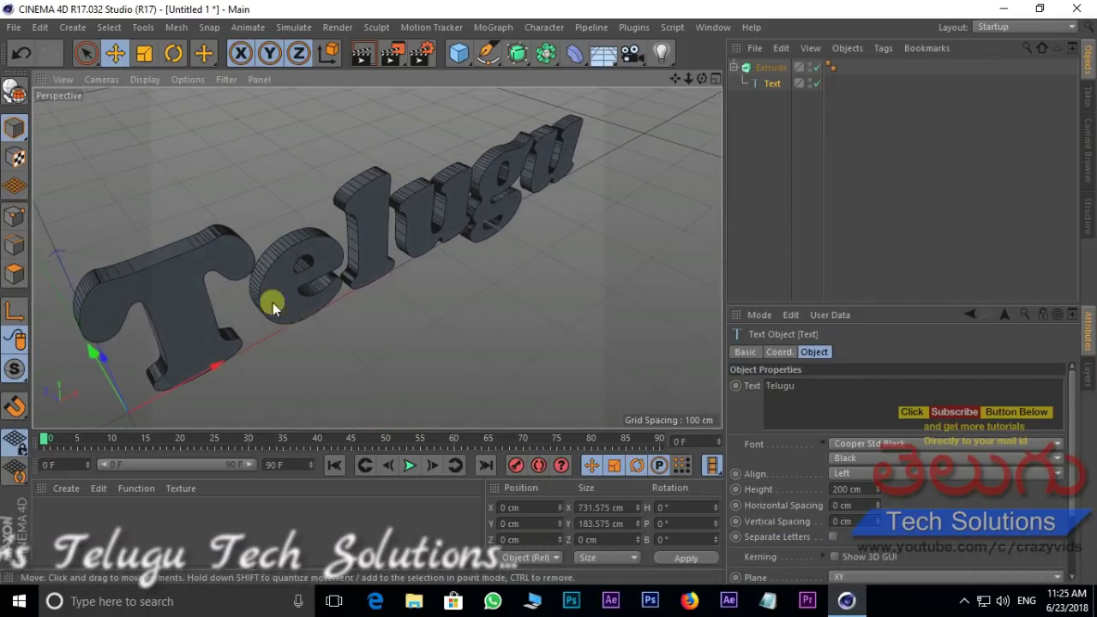
Raise the Extrude Movement Z depth to 50 cm.
{"action": "left_click", "coordinate": [773, 71]}
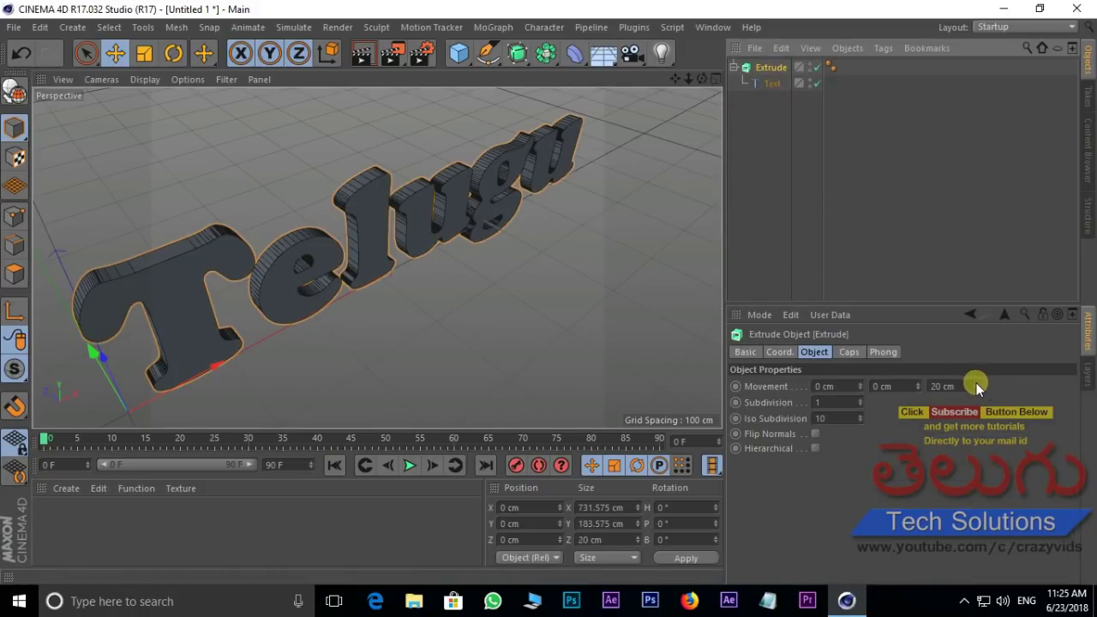
{"action": "left_click", "coordinate": [976, 383]}
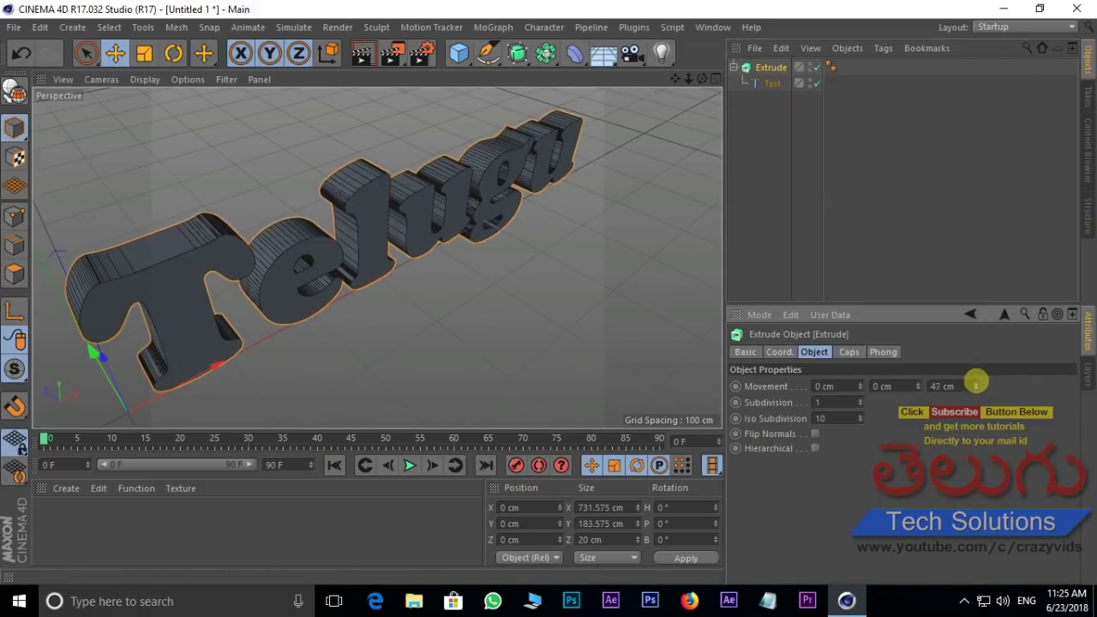
{"action": "left_click_drag", "start_coordinate": [370, 349], "coordinate": [386, 220], "text": "alt"}
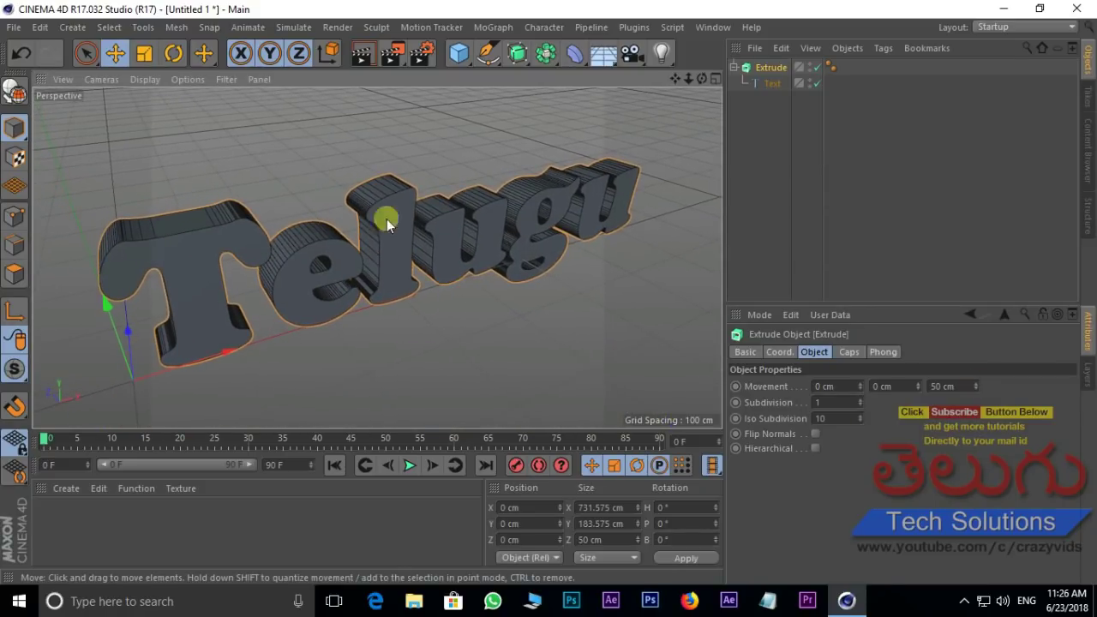
Create a new material Mat and set its colour to yellow.
{"action": "double_click", "coordinate": [80, 519]}
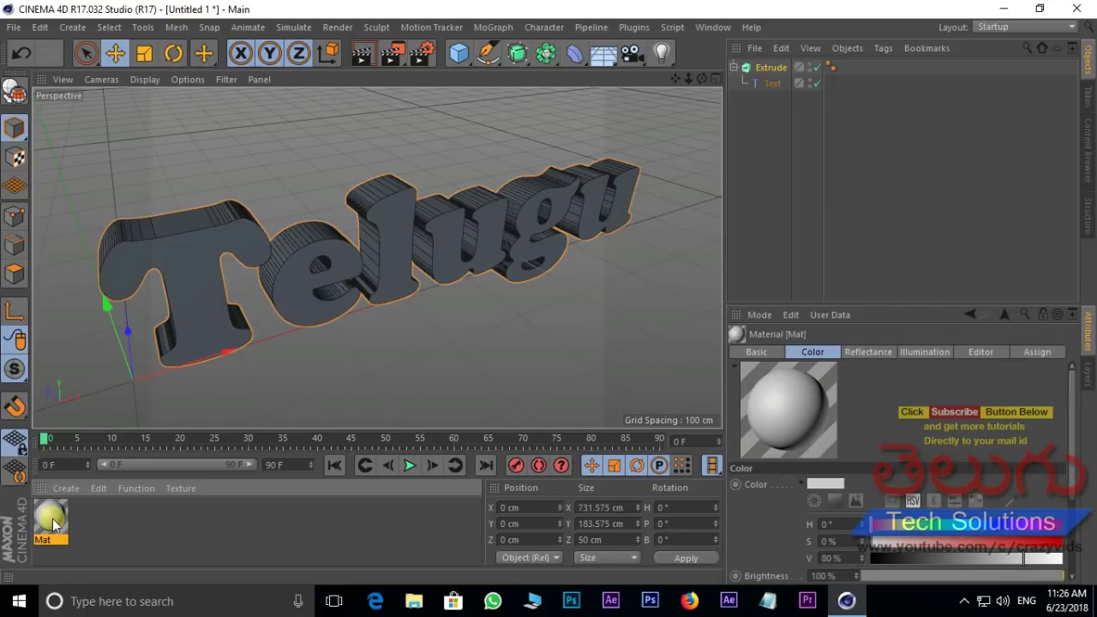
{"action": "double_click", "coordinate": [52, 519]}
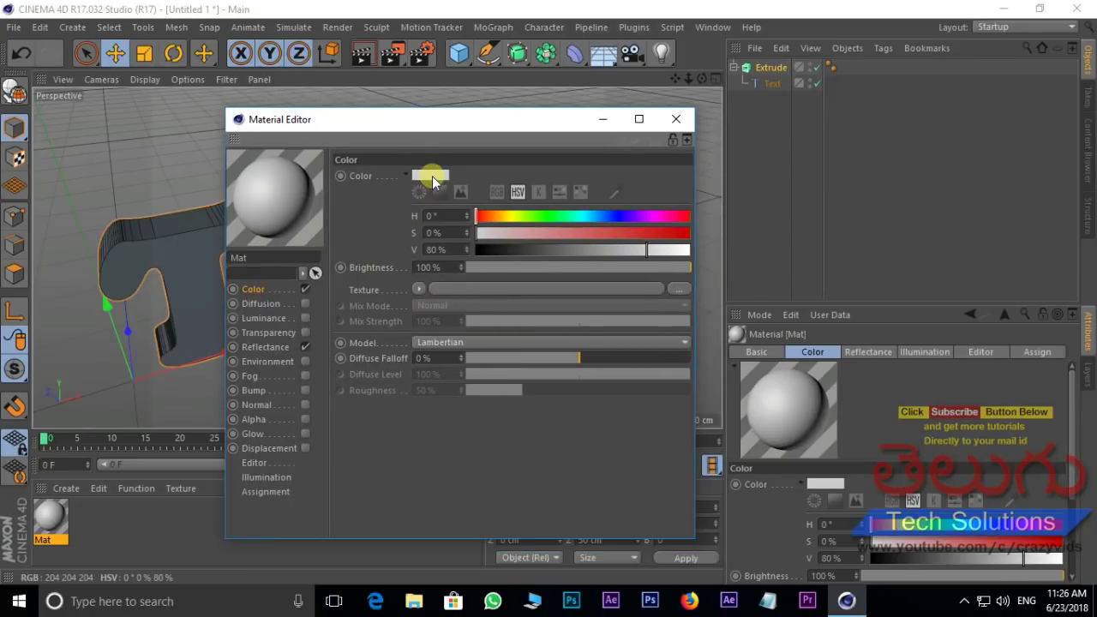
{"action": "left_click", "coordinate": [431, 176]}
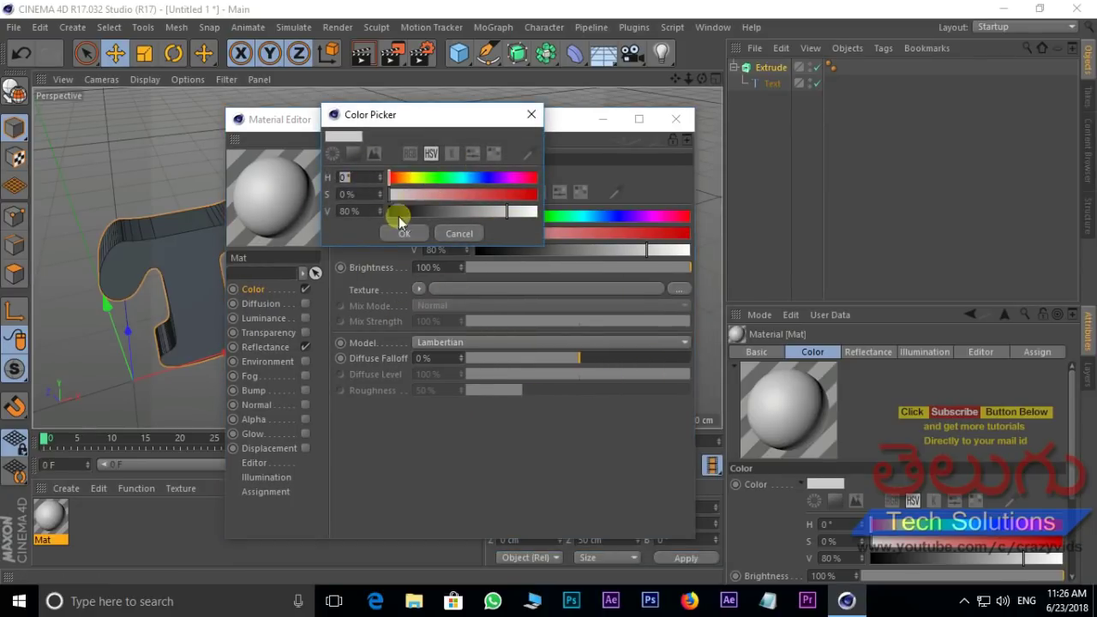
{"action": "left_click", "coordinate": [364, 158]}
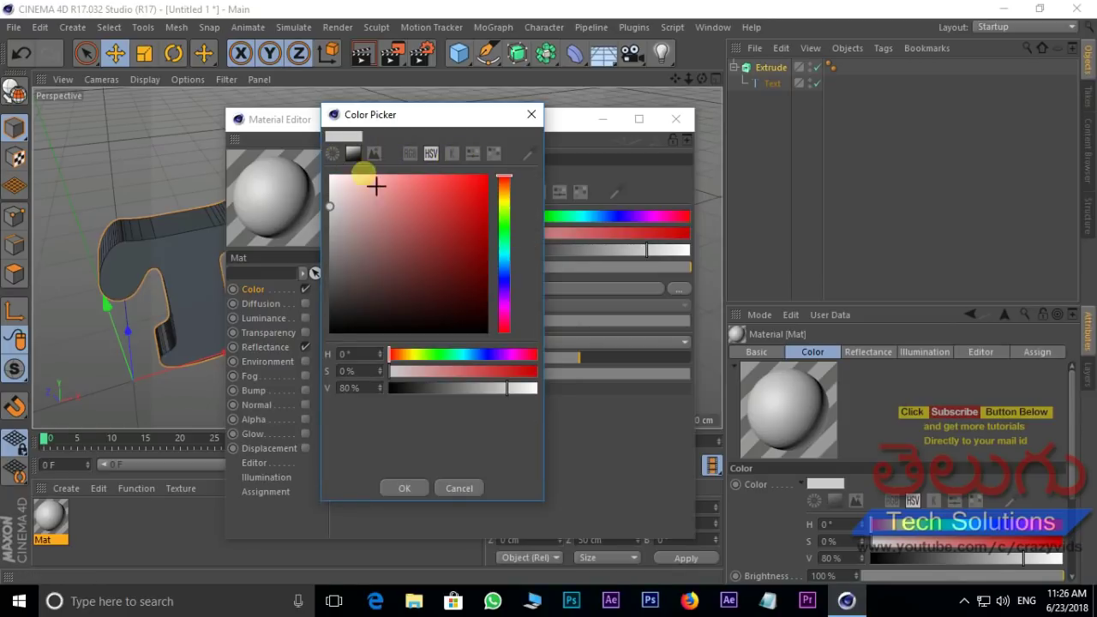
{"action": "left_click_drag", "start_coordinate": [510, 228], "coordinate": [507, 214]}
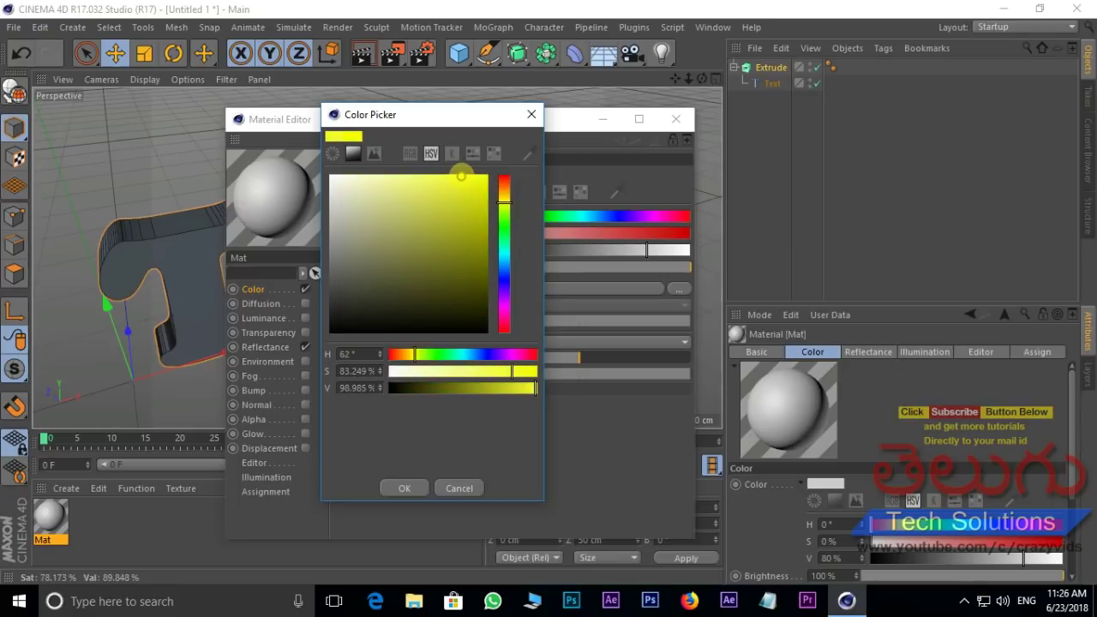
{"action": "left_click", "coordinate": [405, 488]}
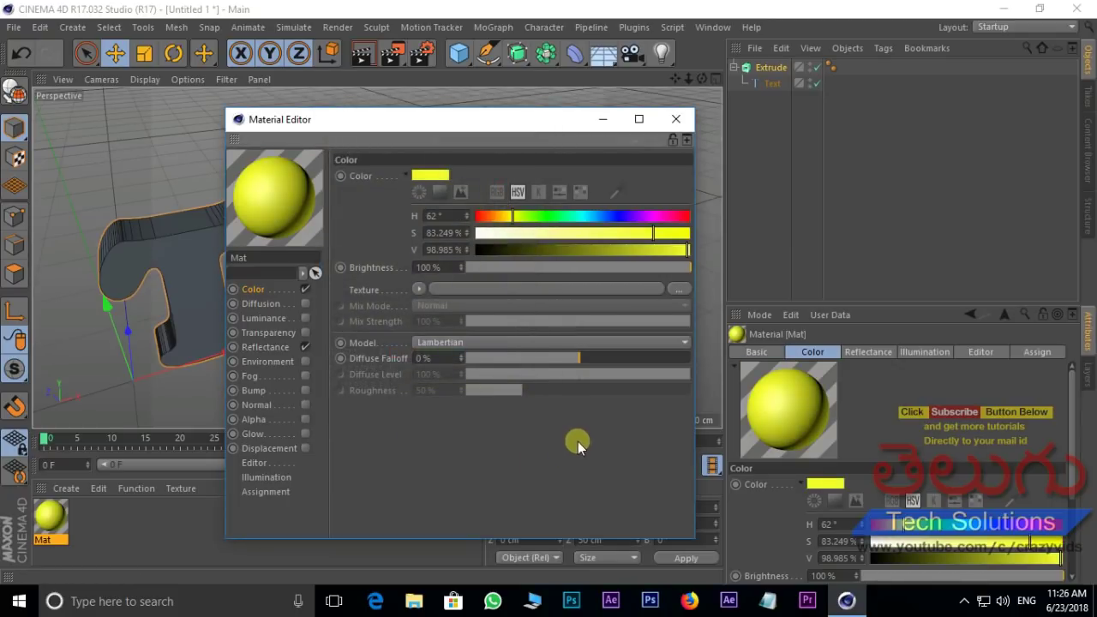
{"action": "left_click", "coordinate": [676, 120]}
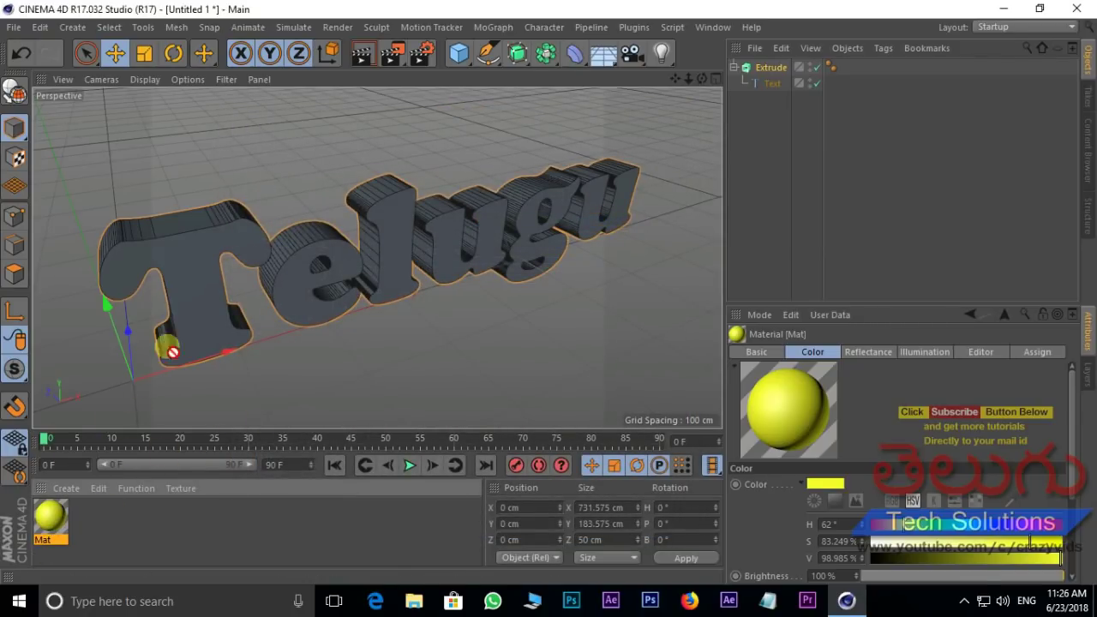
Apply the yellow Mat material to the Telugu text and render a preview.
{"action": "left_click_drag", "start_coordinate": [215, 291], "coordinate": [216, 293]}
{"action": "left_click_drag", "start_coordinate": [449, 224], "coordinate": [526, 224], "text": "alt"}
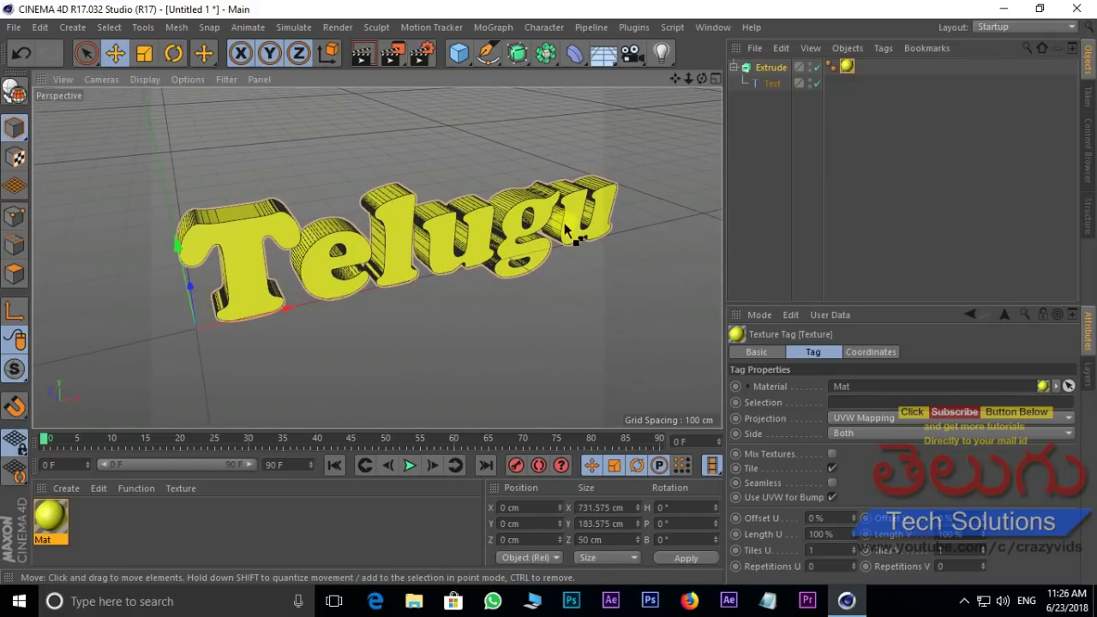
{"action": "key", "text": "ctrl+r"}
{"action": "left_click_drag", "start_coordinate": [416, 228], "coordinate": [391, 226], "text": "alt"}
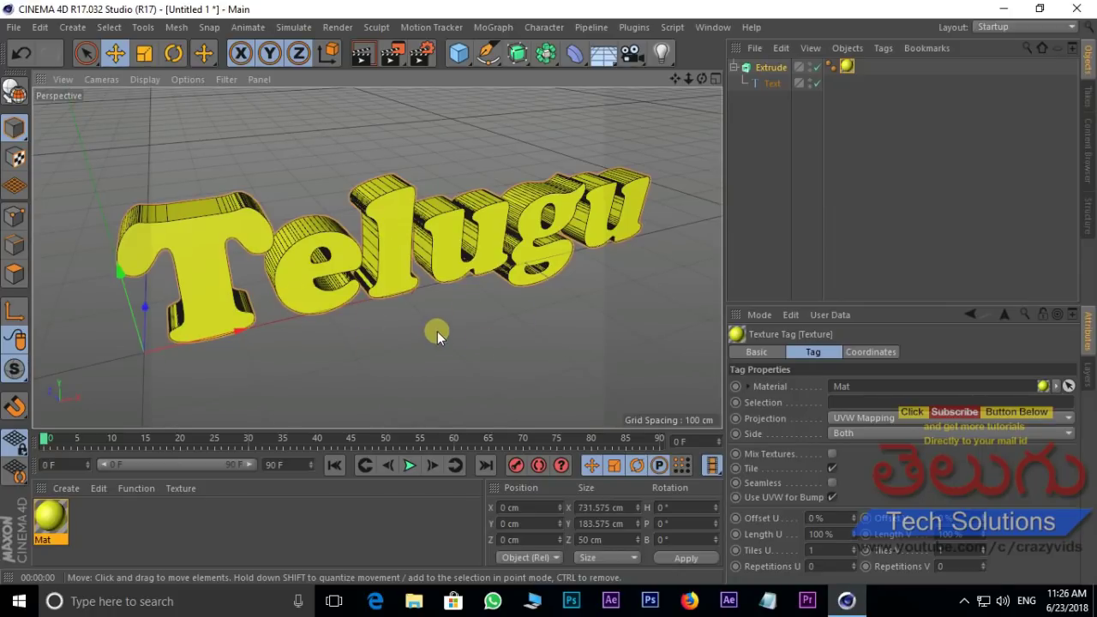
Add a Floor object beneath the text.
{"action": "left_click", "coordinate": [597, 61]}
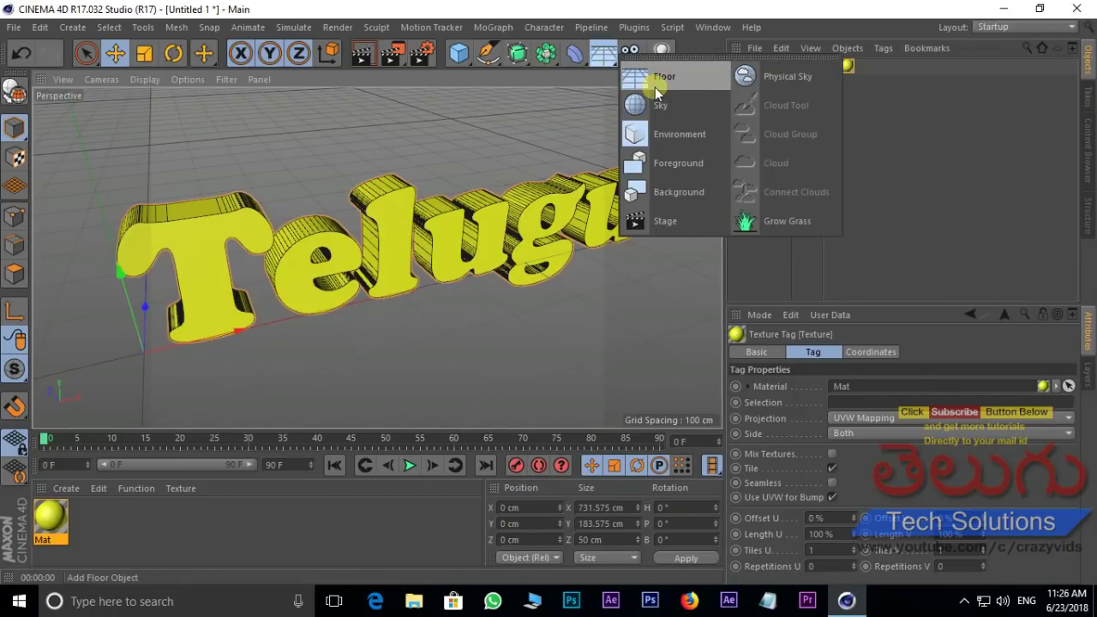
{"action": "left_click", "coordinate": [654, 86]}
{"action": "mouse_move", "coordinate": [481, 286]}
{"action": "left_mouse_down", "text": "alt"}
{"action": "mouse_move", "coordinate": [493, 314]}
{"action": "mouse_move", "coordinate": [504, 135]}
{"action": "mouse_move", "coordinate": [461, 306]}
{"action": "mouse_move", "coordinate": [497, 362]}
{"action": "mouse_move", "coordinate": [480, 167]}
{"action": "mouse_move", "coordinate": [533, 296]}
{"action": "mouse_move", "coordinate": [566, 274]}
{"action": "left_mouse_up", "text": "alt"}
{"action": "scroll", "coordinate": [549, 277], "scroll_direction": "up", "scroll_amount": 6}
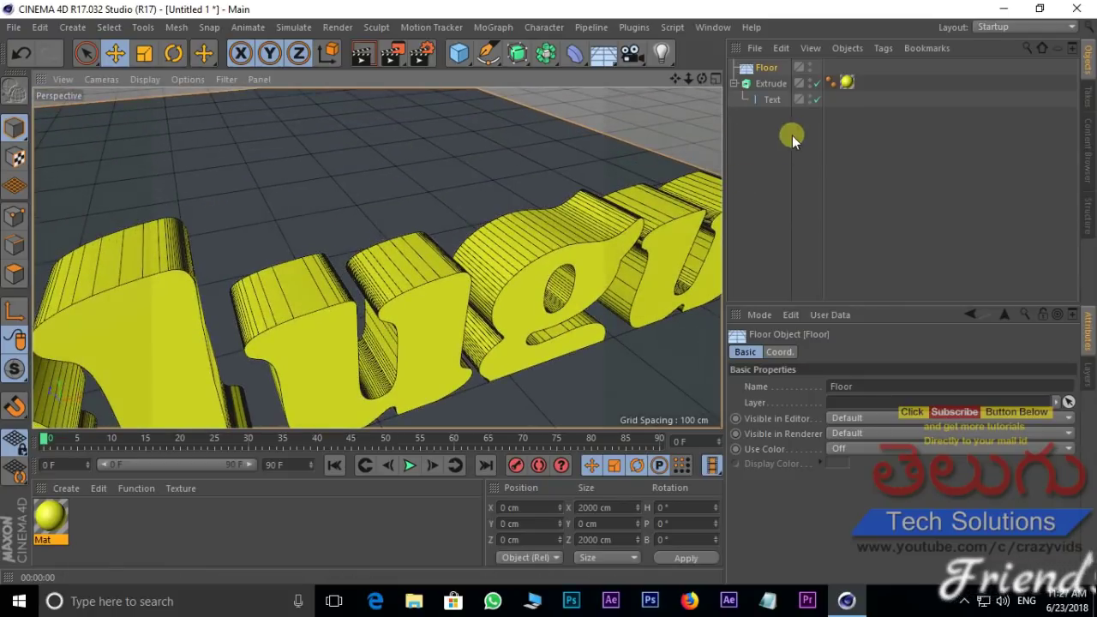
Raise the Extrude text to Y 51.259 cm, render it, and add an Explosion deformer.
{"action": "left_click", "coordinate": [770, 84]}
{"action": "scroll", "coordinate": [481, 264], "scroll_direction": "up", "scroll_amount": 3}
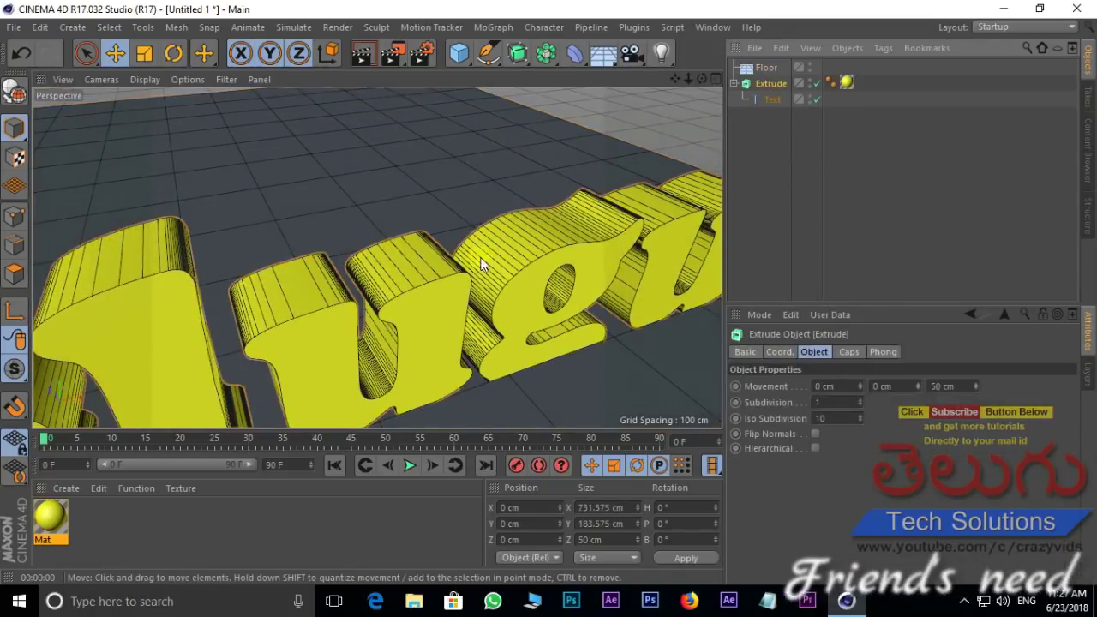
{"action": "scroll", "coordinate": [470, 263], "scroll_direction": "down", "scroll_amount": 5}
{"action": "scroll", "coordinate": [469, 263], "scroll_direction": "up", "scroll_amount": 2}
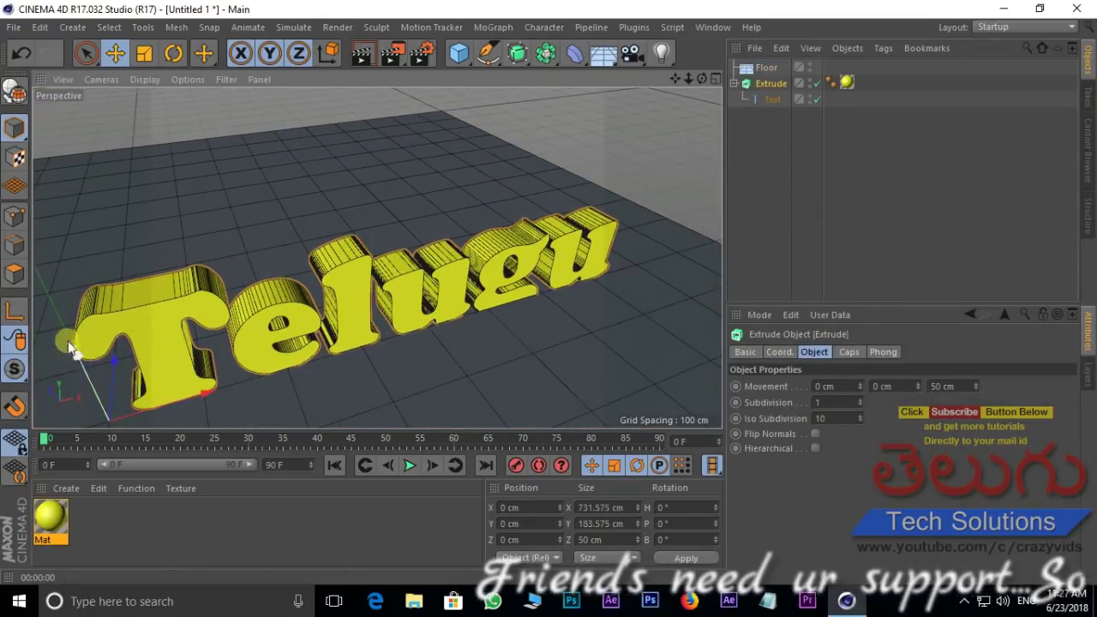
{"action": "left_click_drag", "start_coordinate": [76, 353], "coordinate": [517, 329]}
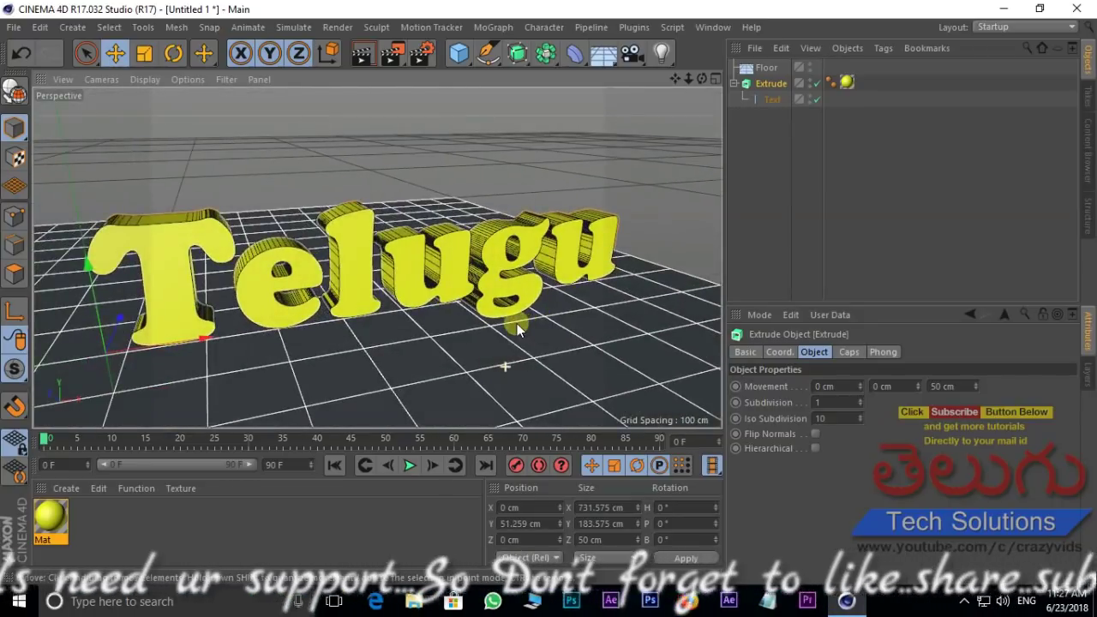
{"action": "key", "text": "ctrl+r"}
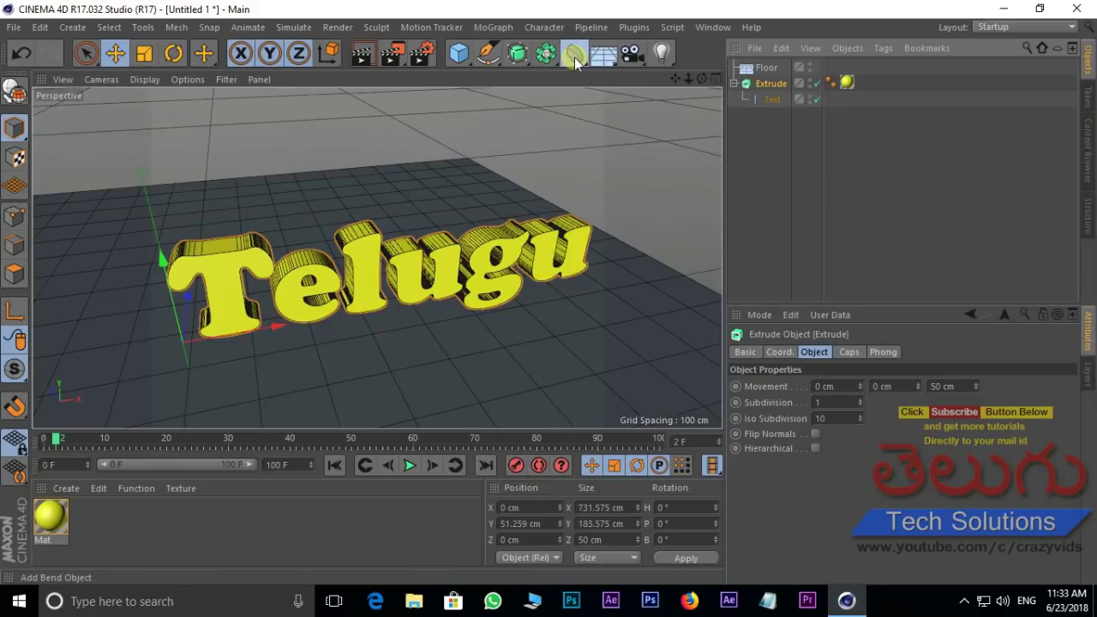
{"action": "left_click_drag", "start_coordinate": [574, 57], "coordinate": [775, 130]}
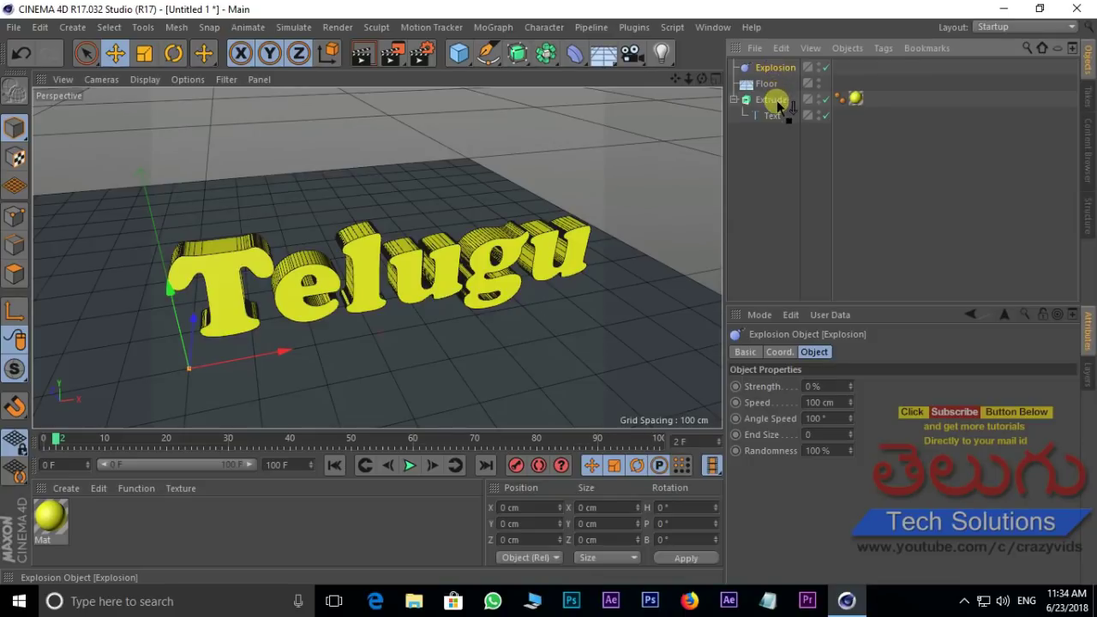
Nest the Explosion deformer under the Text object inside Extrude and select it.
{"action": "left_click_drag", "start_coordinate": [780, 107], "coordinate": [788, 103]}
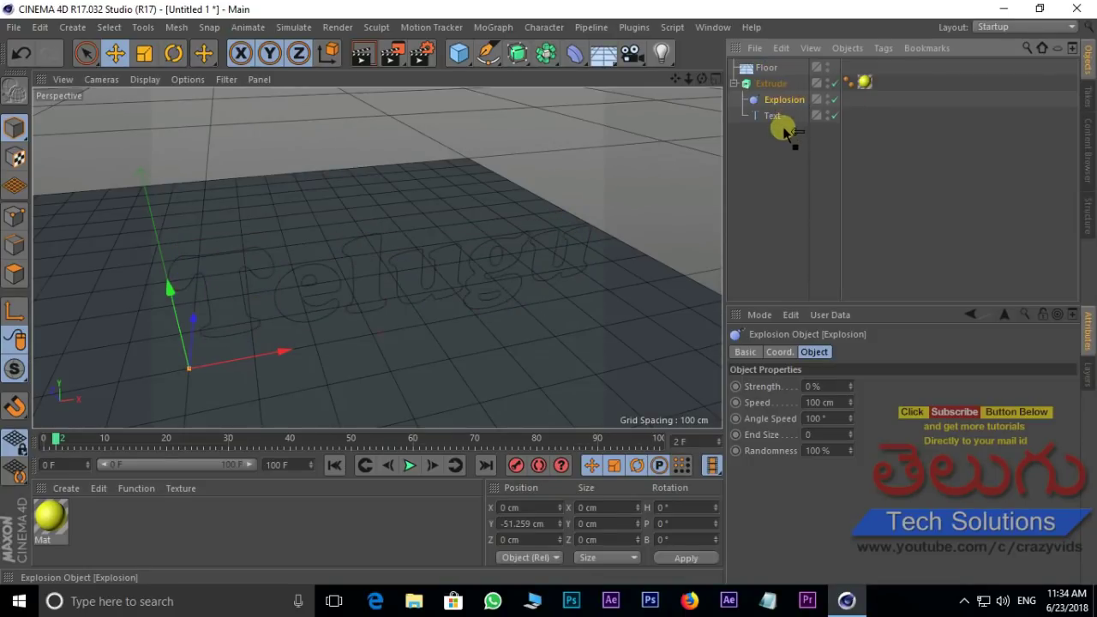
{"action": "left_click_drag", "start_coordinate": [787, 133], "coordinate": [785, 130]}
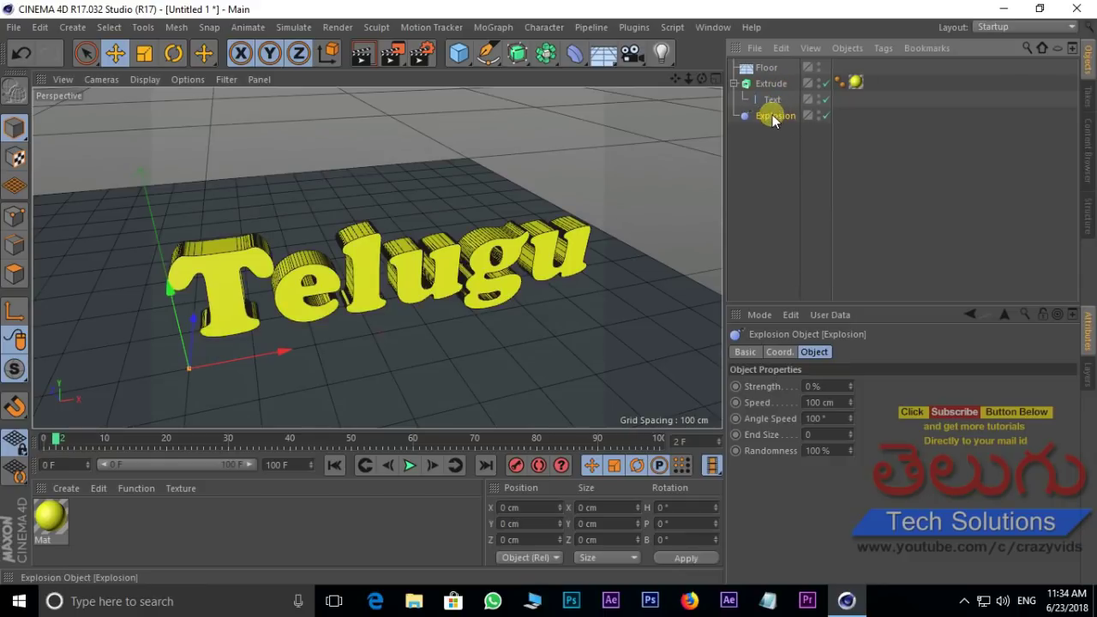
{"action": "left_click_drag", "start_coordinate": [777, 98], "coordinate": [778, 101]}
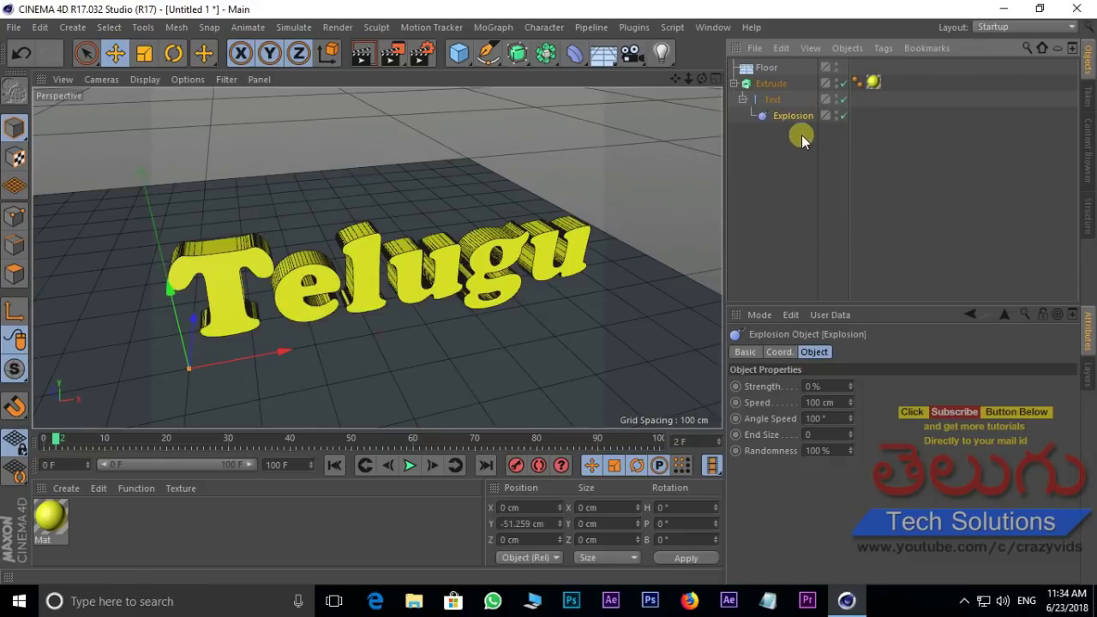
{"action": "left_click", "coordinate": [795, 117]}
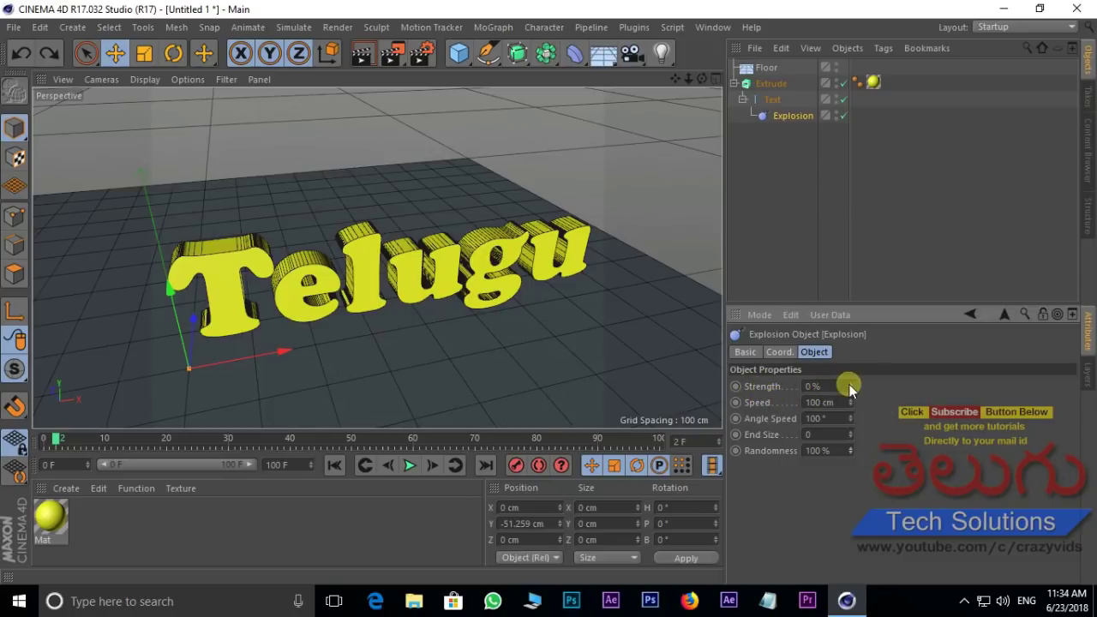
With Autokeying on, key Explosion Strength 0% at frame 0 and 36% at frame 20.
{"action": "left_click_drag", "start_coordinate": [849, 387], "coordinate": [849, 387]}
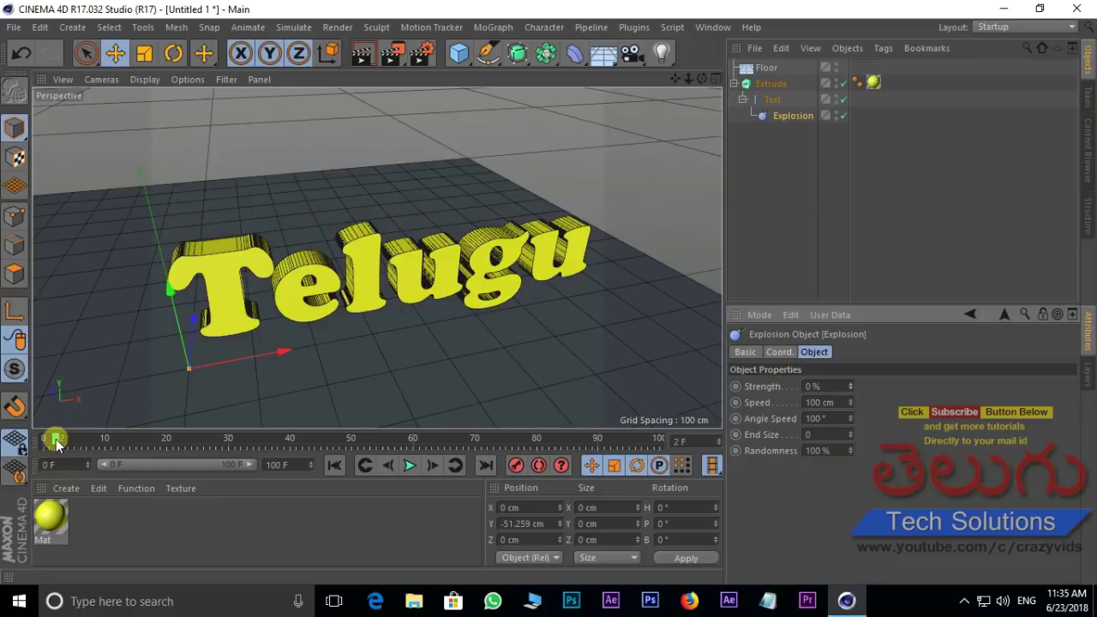
{"action": "left_click_drag", "start_coordinate": [56, 441], "coordinate": [68, 442]}
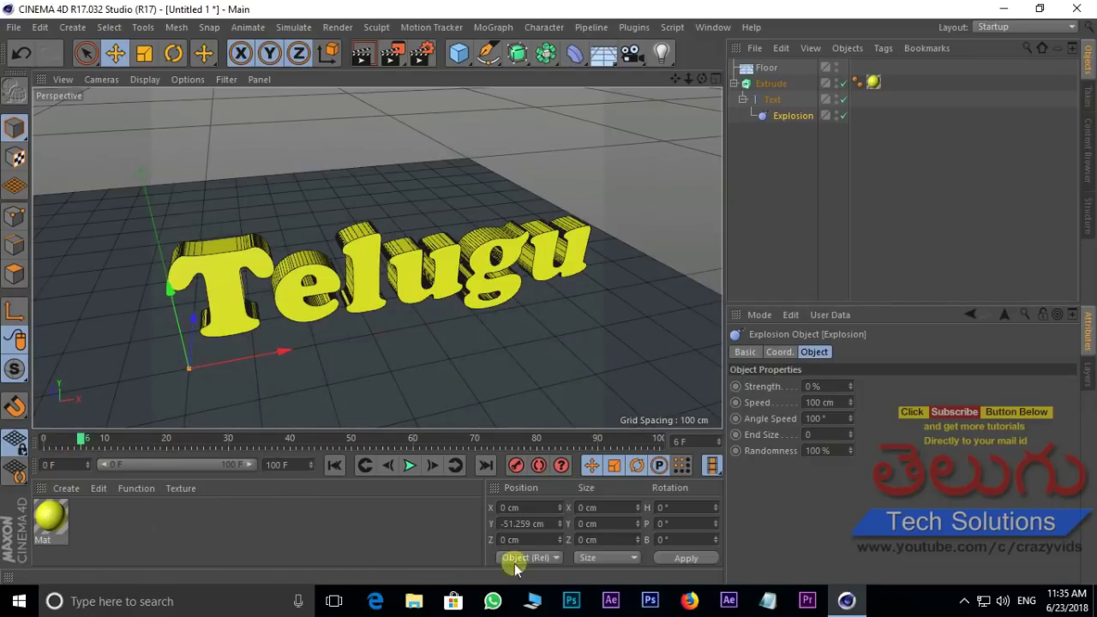
{"action": "left_click", "coordinate": [538, 465]}
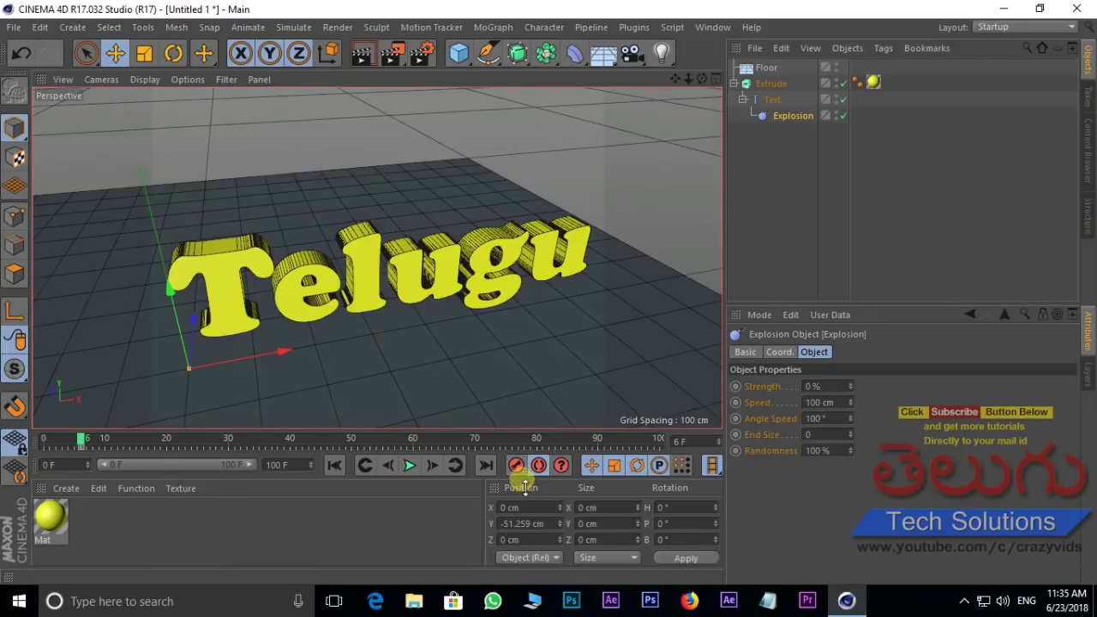
{"action": "left_click_drag", "start_coordinate": [82, 441], "coordinate": [149, 459]}
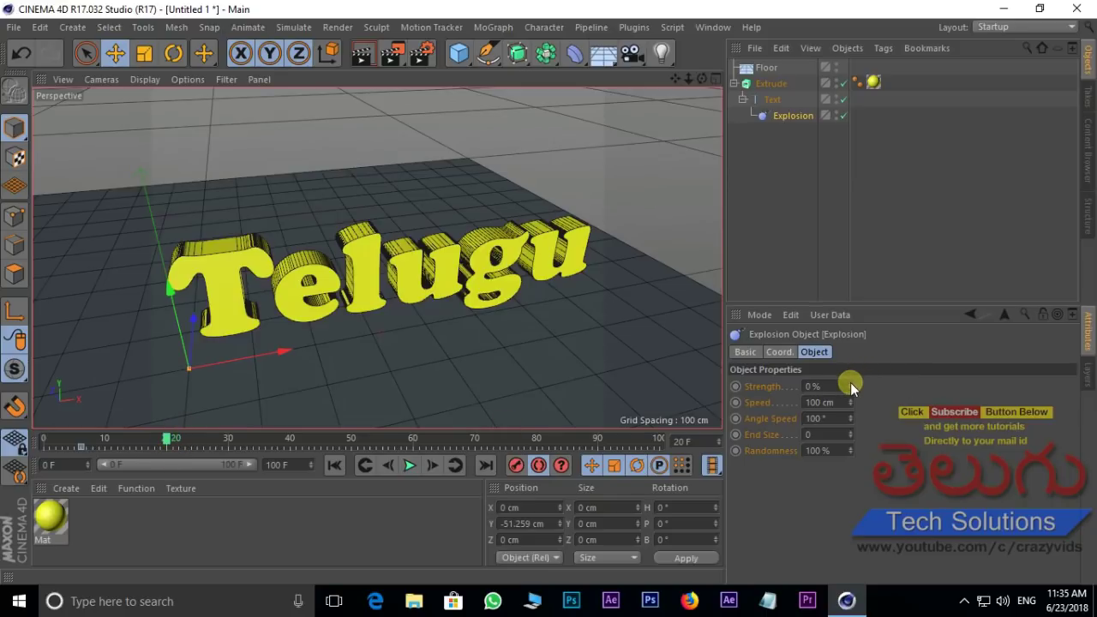
{"action": "left_click_drag", "start_coordinate": [850, 386], "coordinate": [849, 377]}
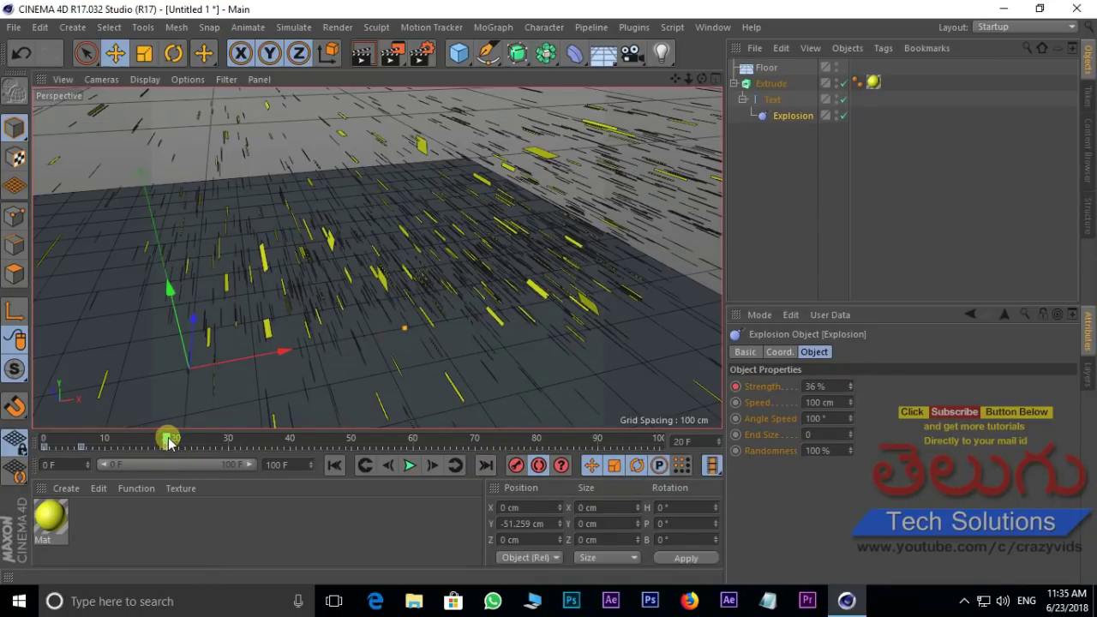
{"action": "left_click_drag", "start_coordinate": [168, 442], "coordinate": [45, 442]}
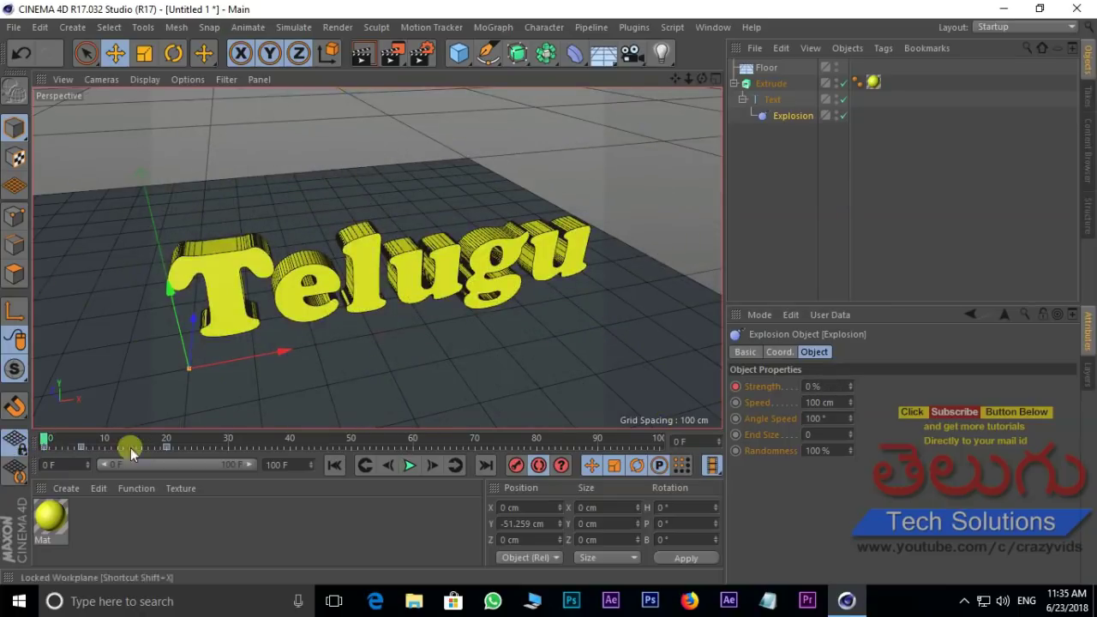
Play back the explosion, key Strength 100% at frame 26, and rewind to frame 0.
{"action": "left_click", "coordinate": [411, 467]}
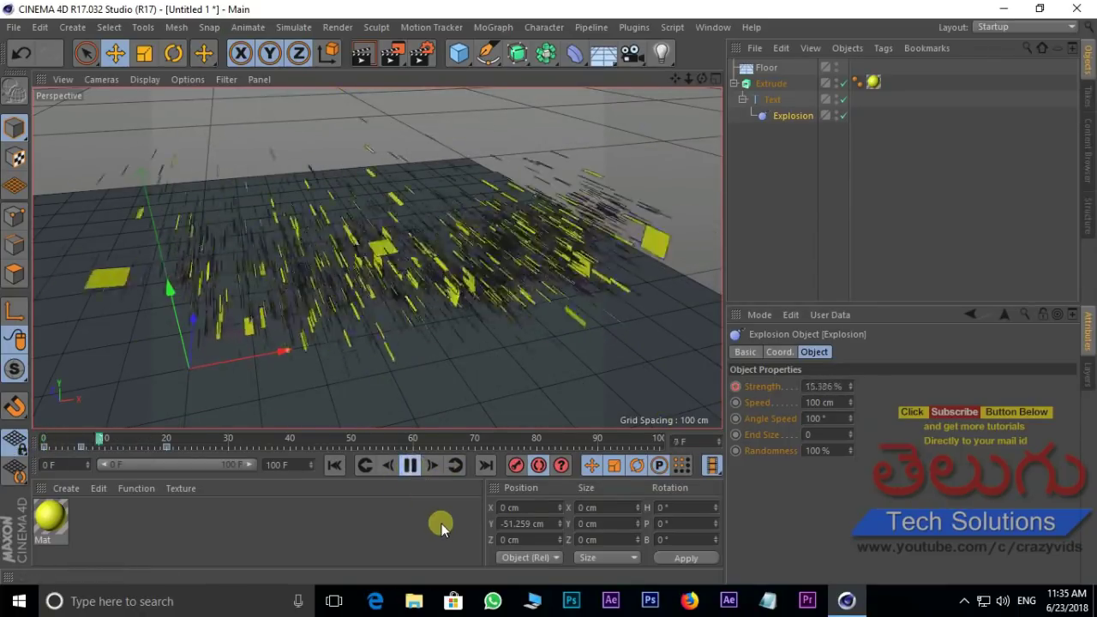
{"action": "key", "text": "space"}
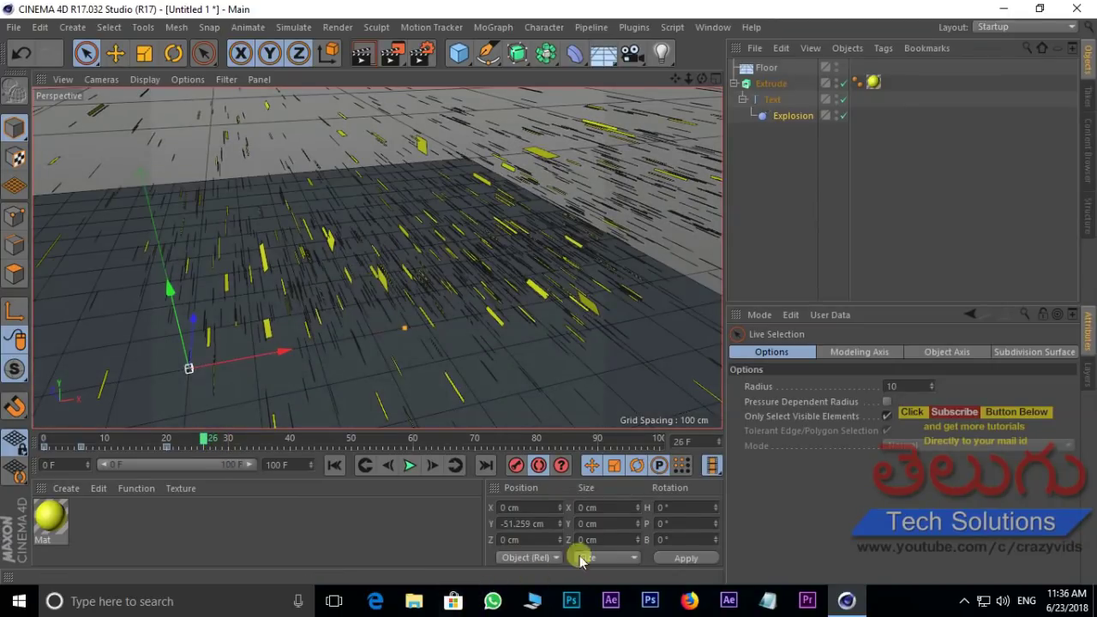
{"action": "left_click", "coordinate": [794, 116]}
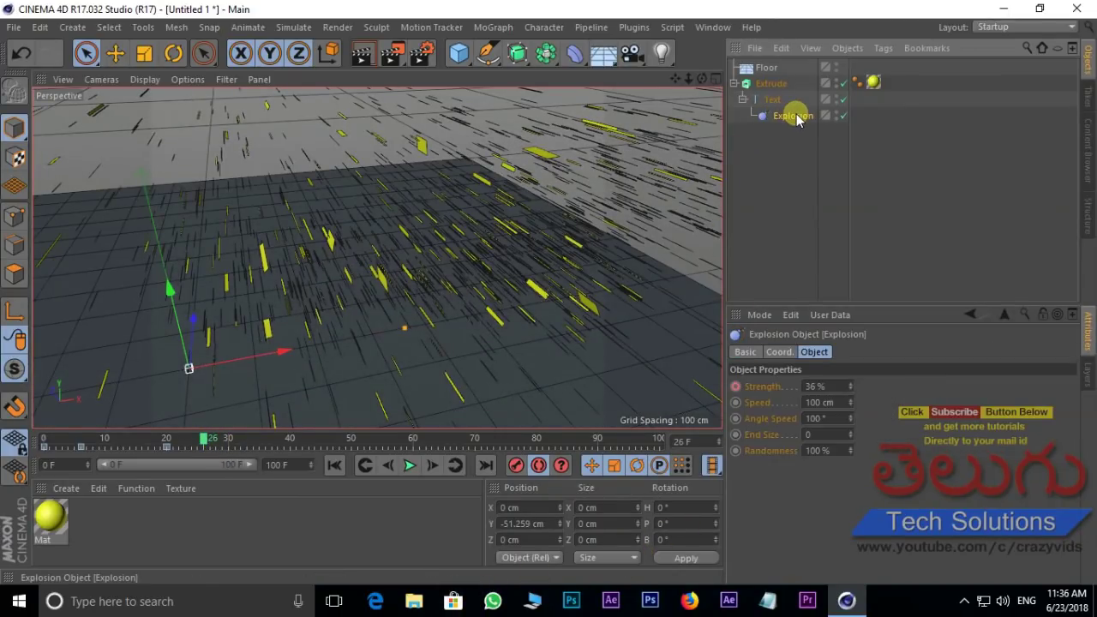
{"action": "left_click_drag", "start_coordinate": [849, 385], "coordinate": [850, 386]}
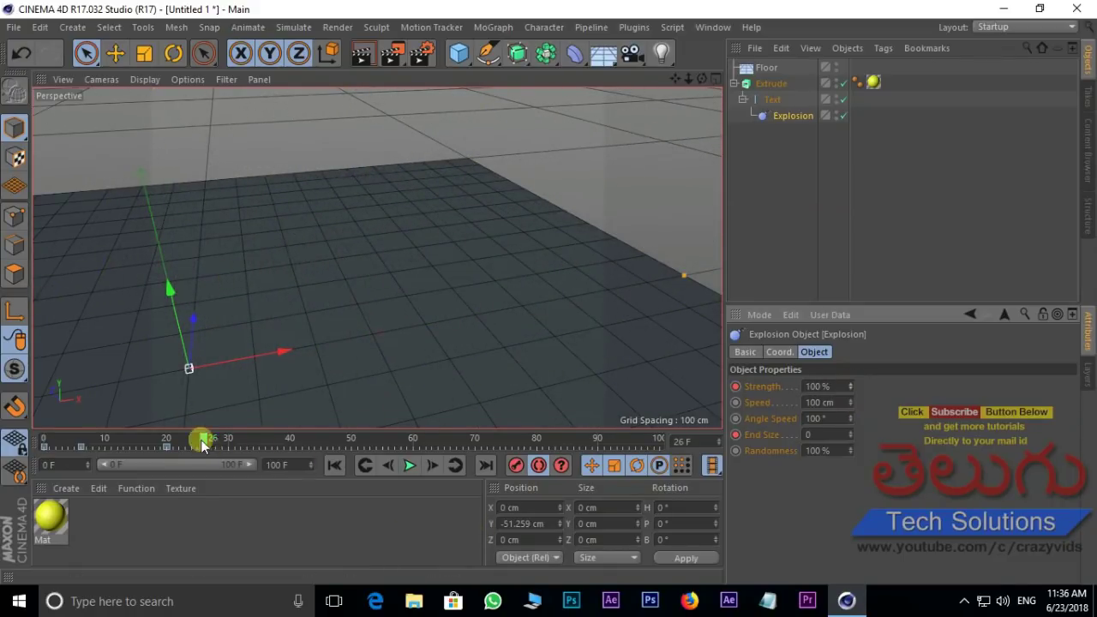
{"action": "left_click", "coordinate": [302, 235]}
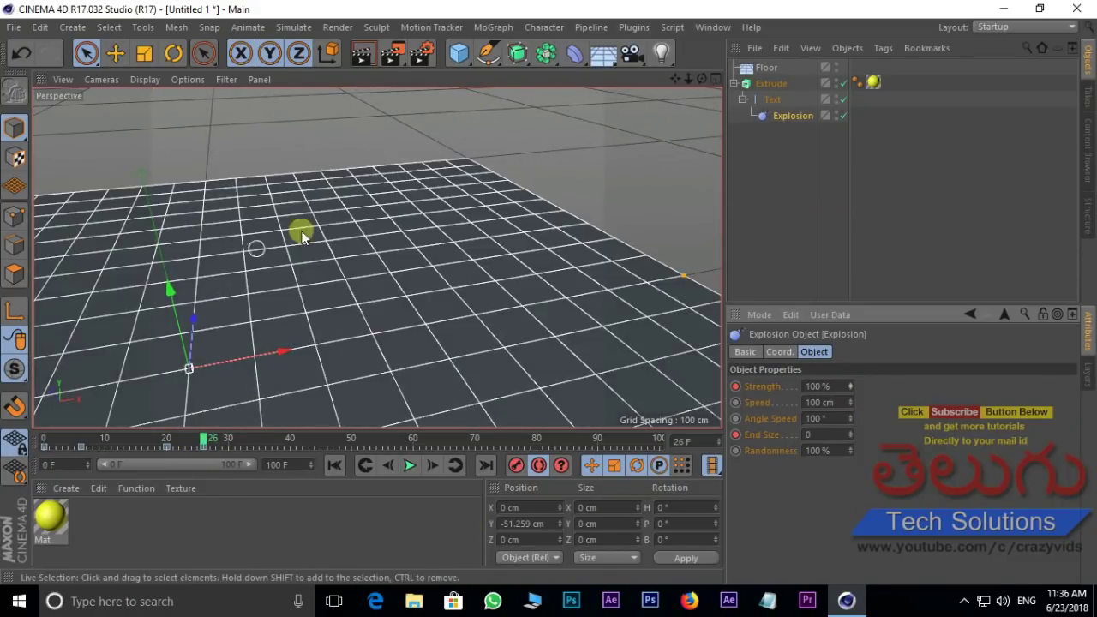
{"action": "left_click", "coordinate": [692, 241]}
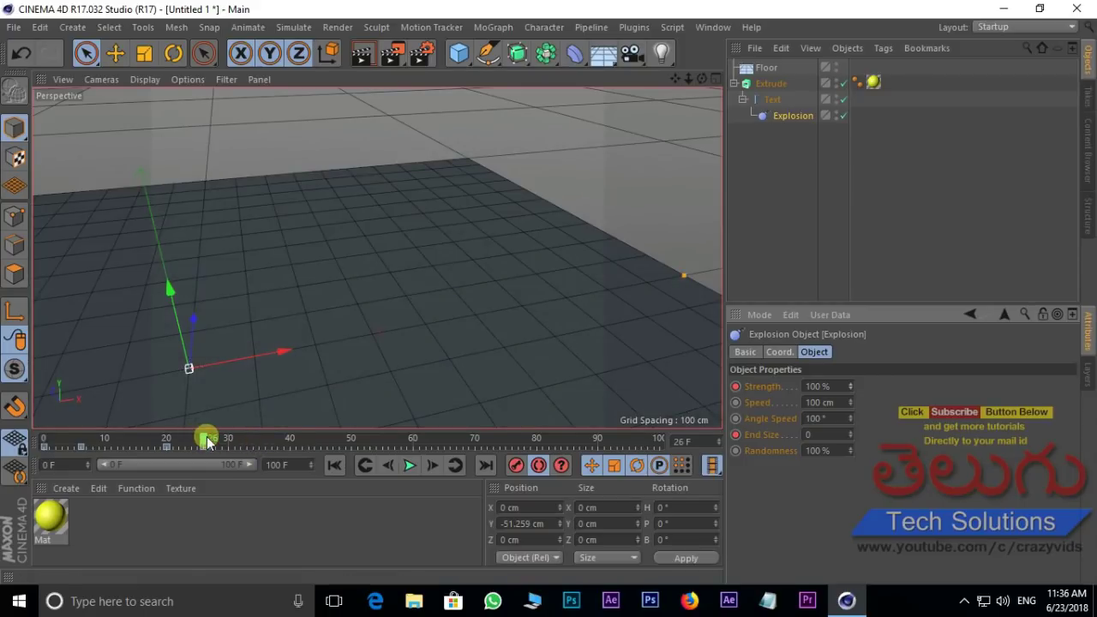
{"action": "left_click_drag", "start_coordinate": [205, 437], "coordinate": [45, 439]}
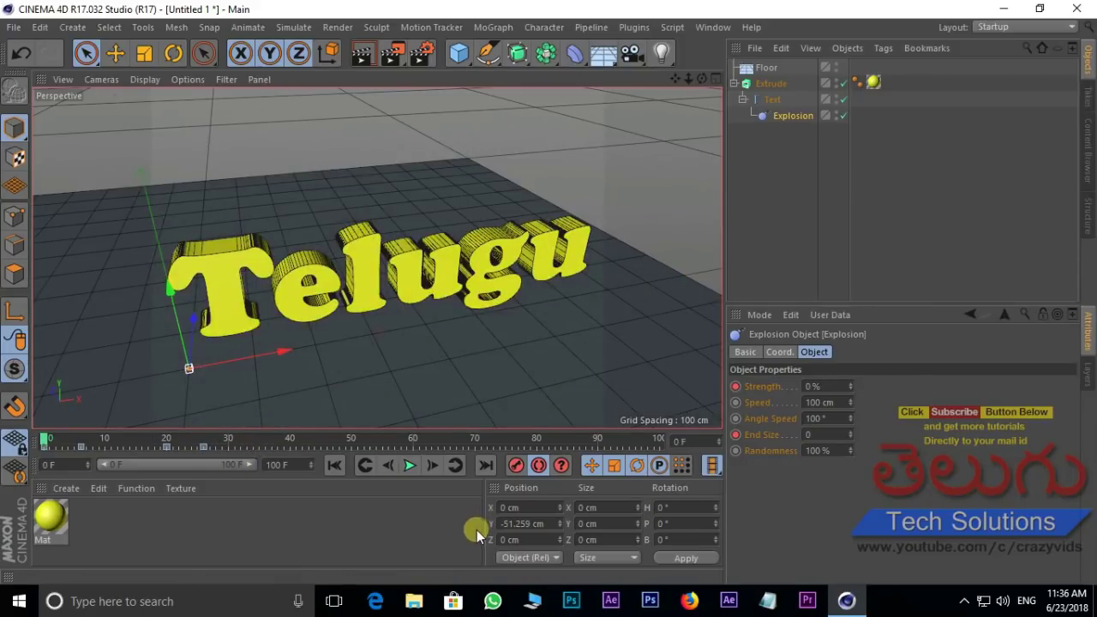
Key Explosion Speed to 130 cm and Angle Speed to −357° by frame 17, then rewind.
{"action": "key", "text": "F8"}
{"action": "left_click", "coordinate": [103, 440]}
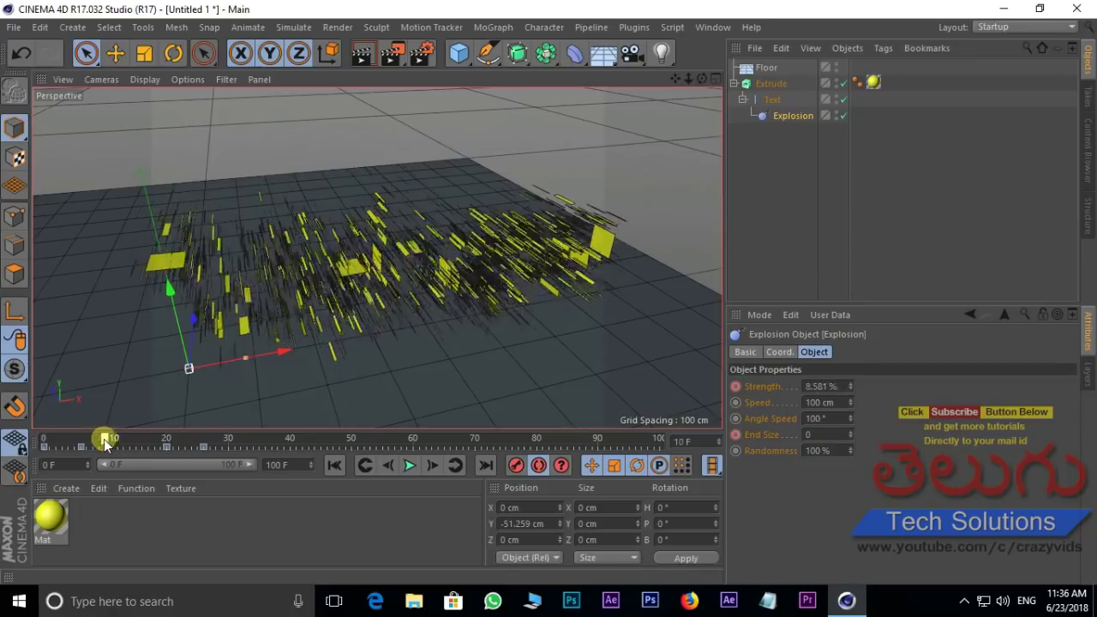
{"action": "left_click_drag", "start_coordinate": [104, 440], "coordinate": [147, 444]}
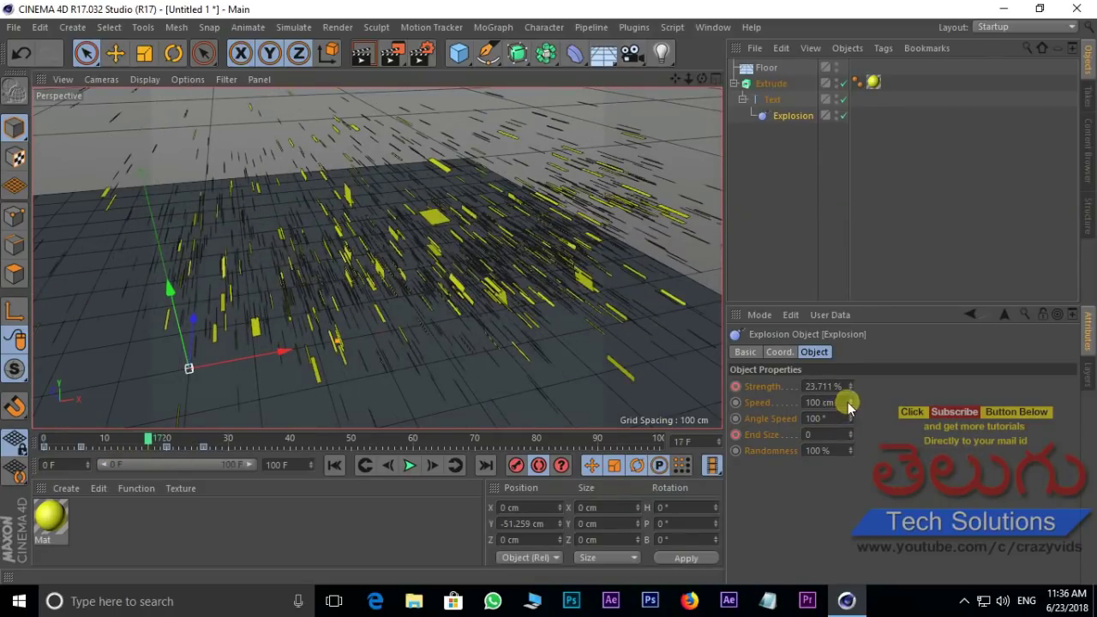
{"action": "left_click_drag", "start_coordinate": [848, 408], "coordinate": [851, 383]}
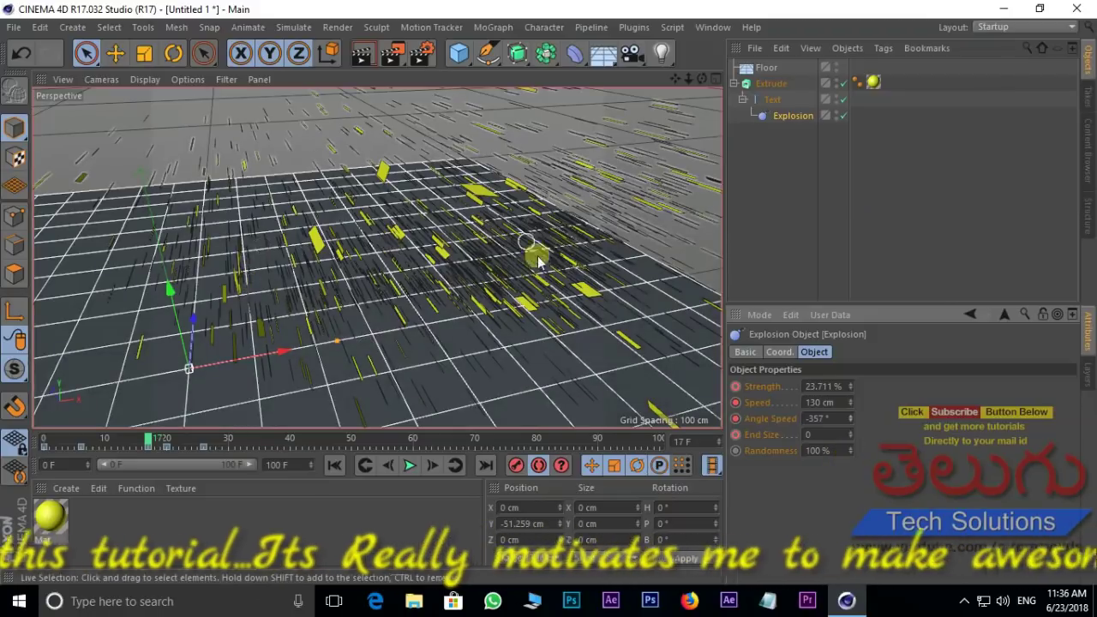
{"action": "left_click_drag", "start_coordinate": [844, 448], "coordinate": [847, 451]}
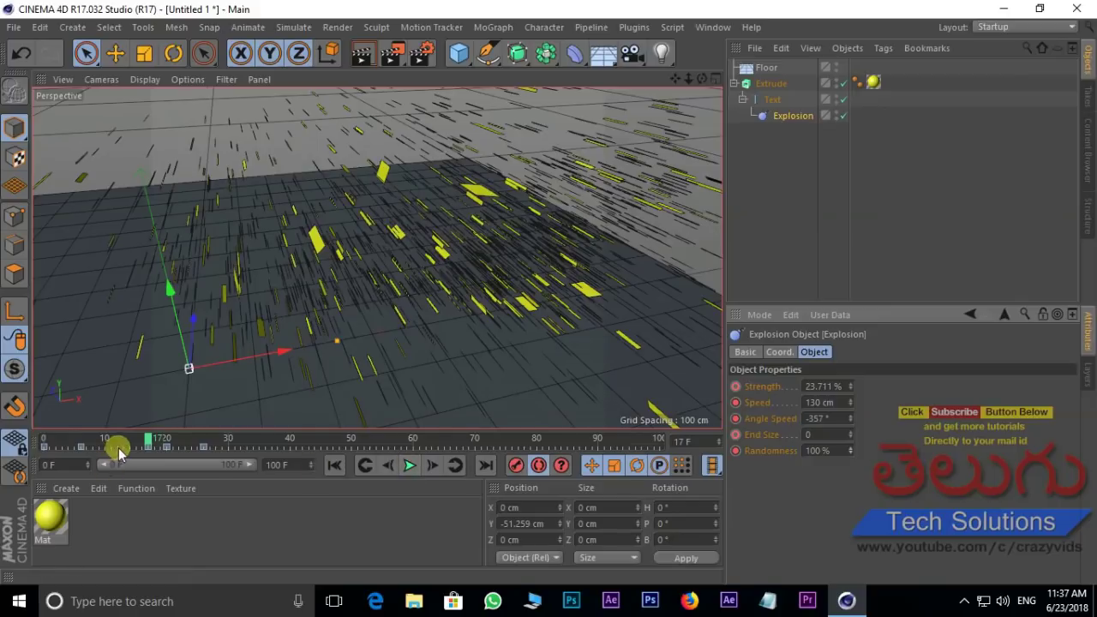
{"action": "left_click_drag", "start_coordinate": [145, 440], "coordinate": [22, 443]}
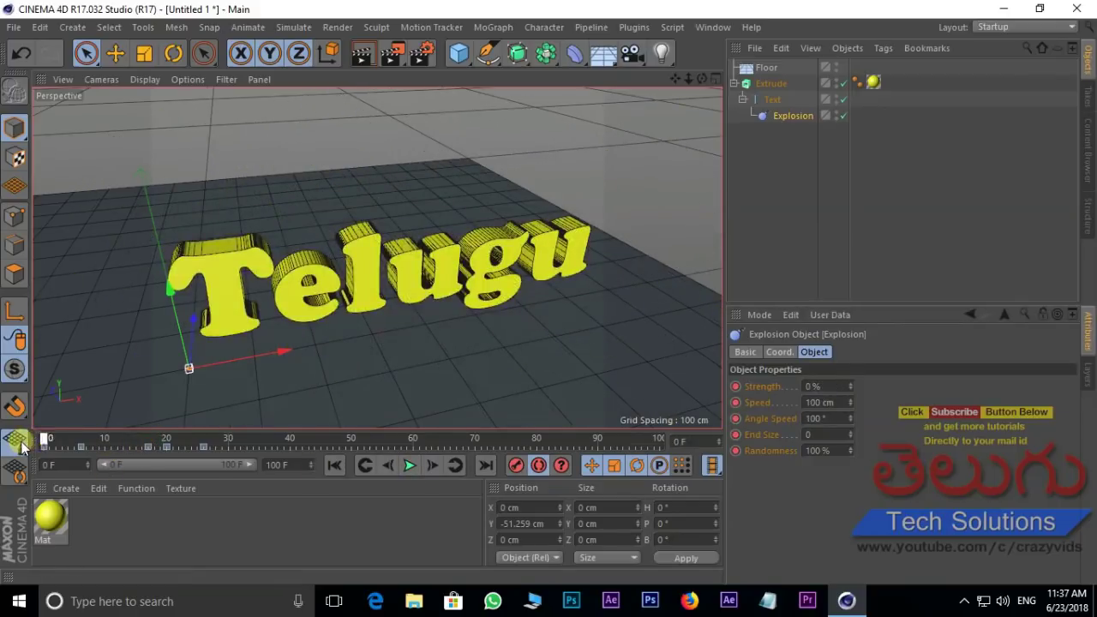
Key Explosion Strength back to 0% at frame 38, then rewind and replay the animation.
{"action": "left_click", "coordinate": [409, 465]}
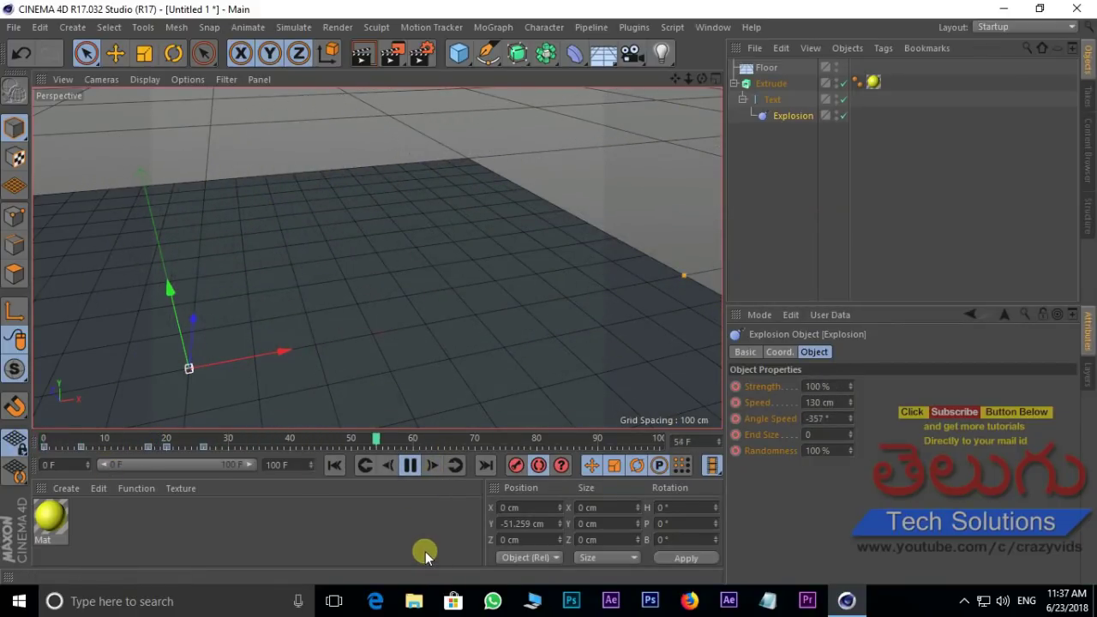
{"action": "left_click", "coordinate": [425, 551]}
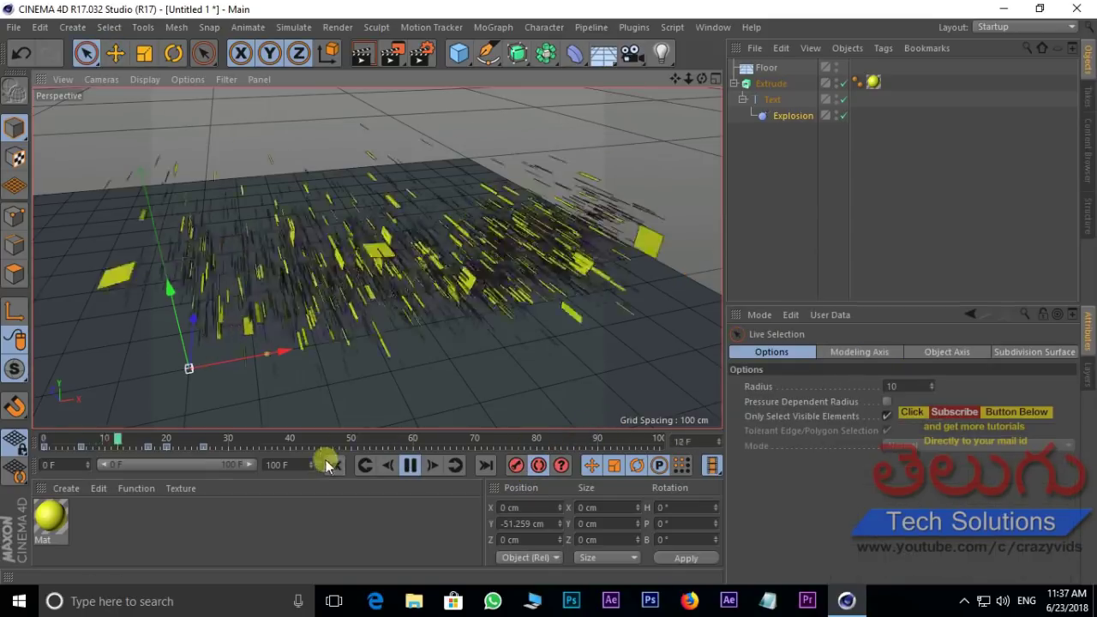
{"action": "key", "text": "e"}
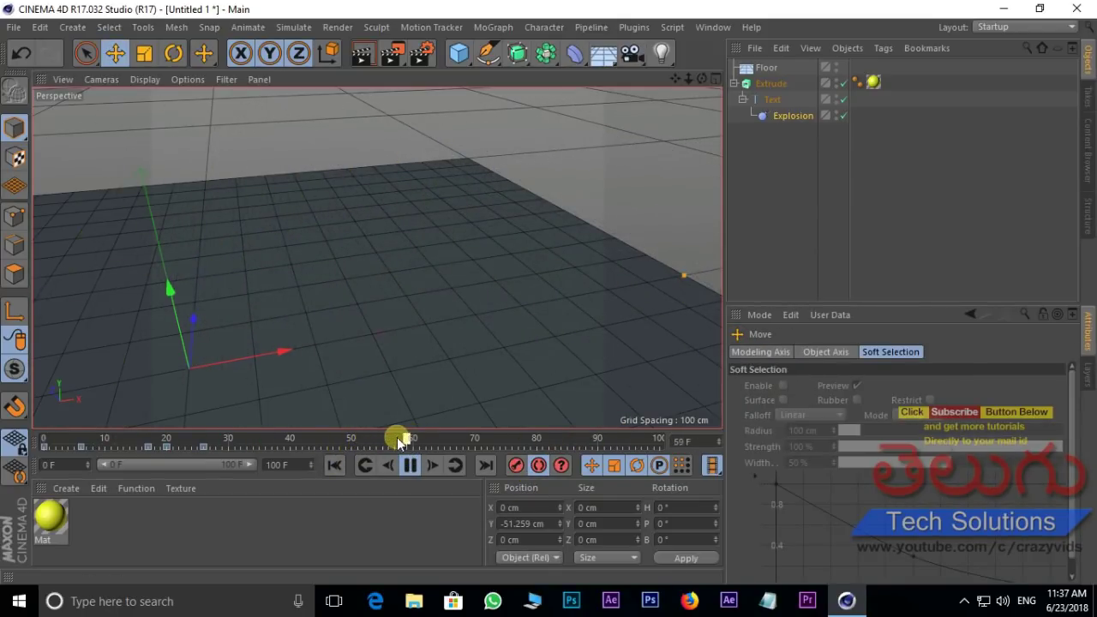
{"action": "left_click_drag", "start_coordinate": [397, 437], "coordinate": [276, 444]}
{"action": "left_click", "coordinate": [792, 116]}
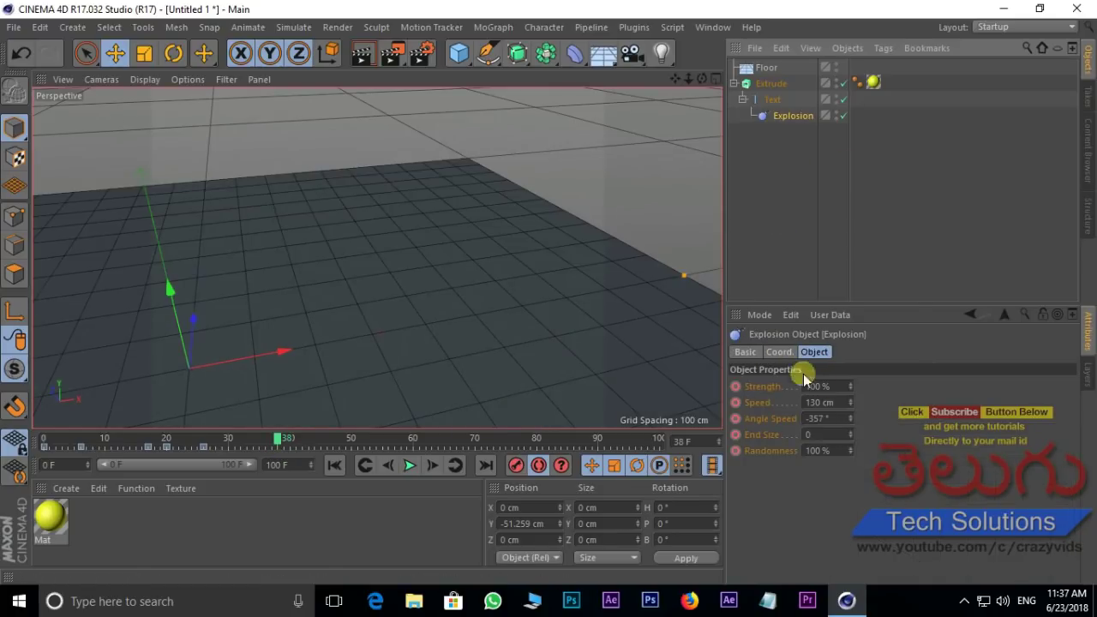
{"action": "left_click_drag", "start_coordinate": [847, 387], "coordinate": [878, 385]}
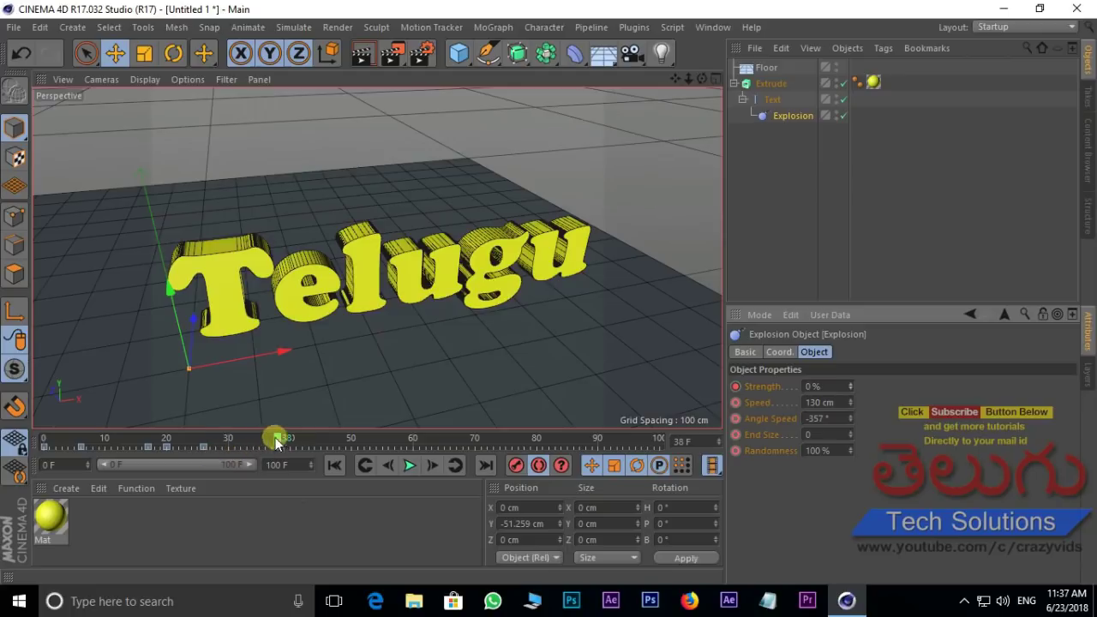
{"action": "left_click_drag", "start_coordinate": [276, 439], "coordinate": [45, 440]}
{"action": "left_click", "coordinate": [411, 464]}
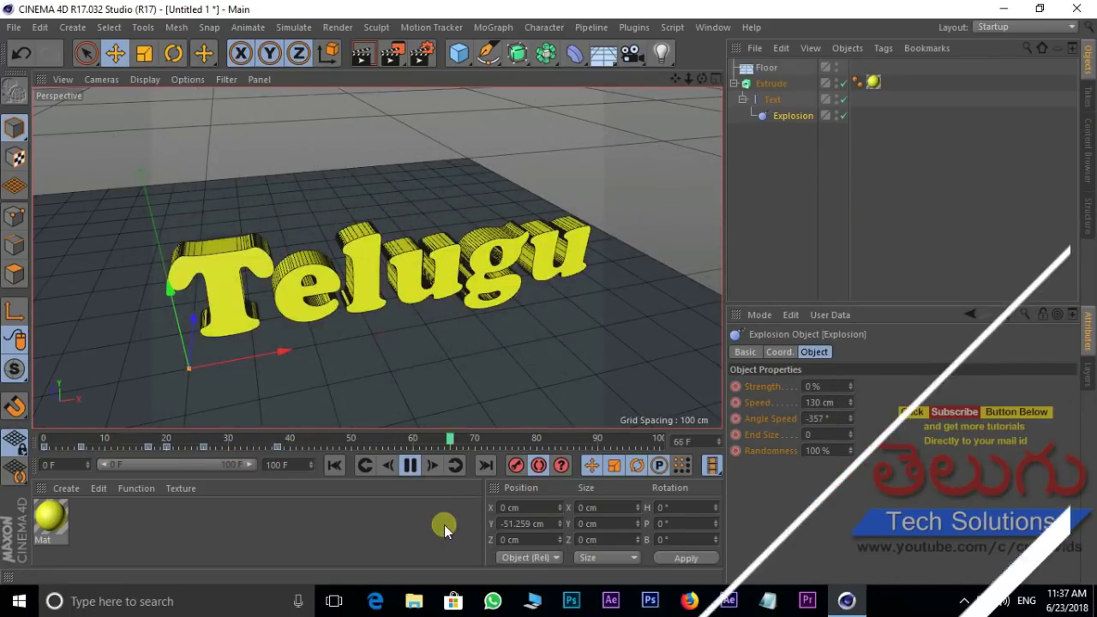
{"action": "left_click", "coordinate": [410, 465]}
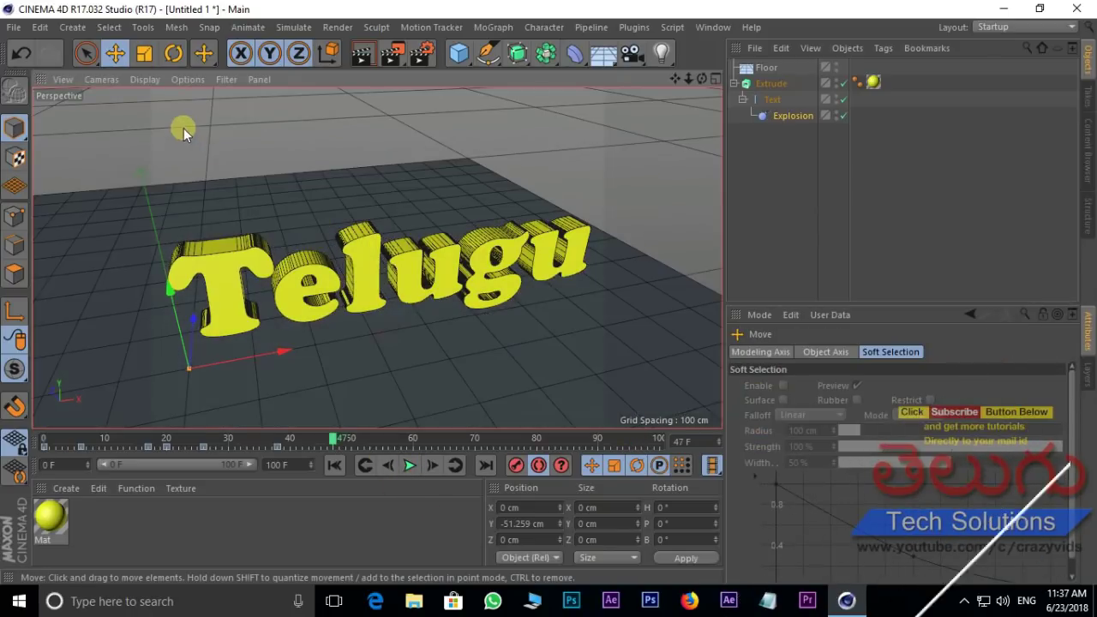
Switch the viewport to Gouraud shading and set the animation end frame to 50 F.
{"action": "left_click", "coordinate": [144, 79]}
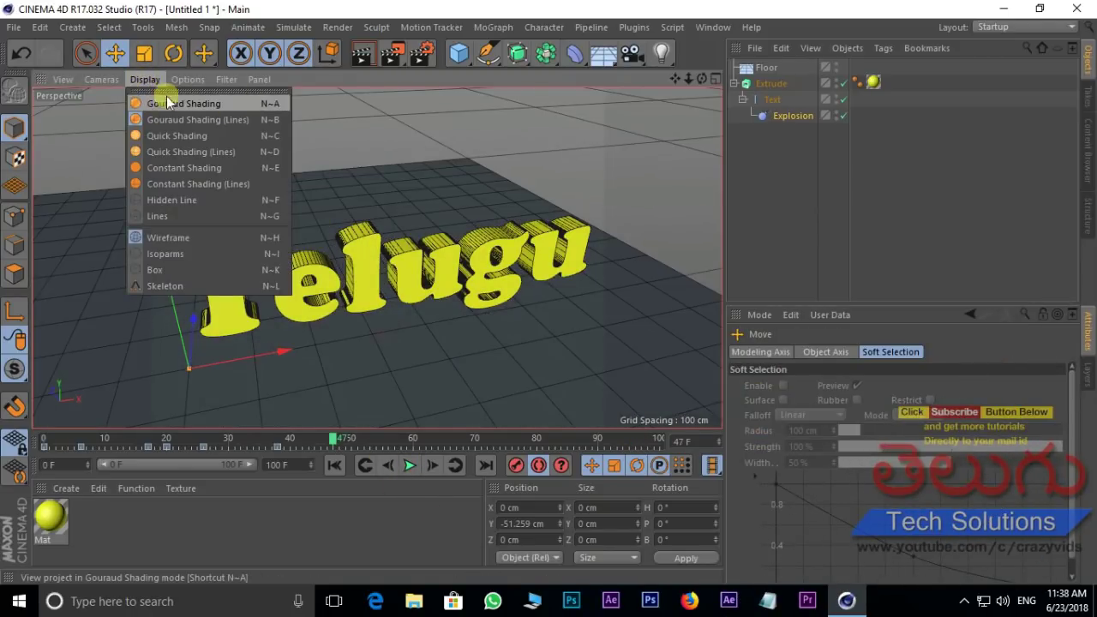
{"action": "left_click", "coordinate": [194, 103]}
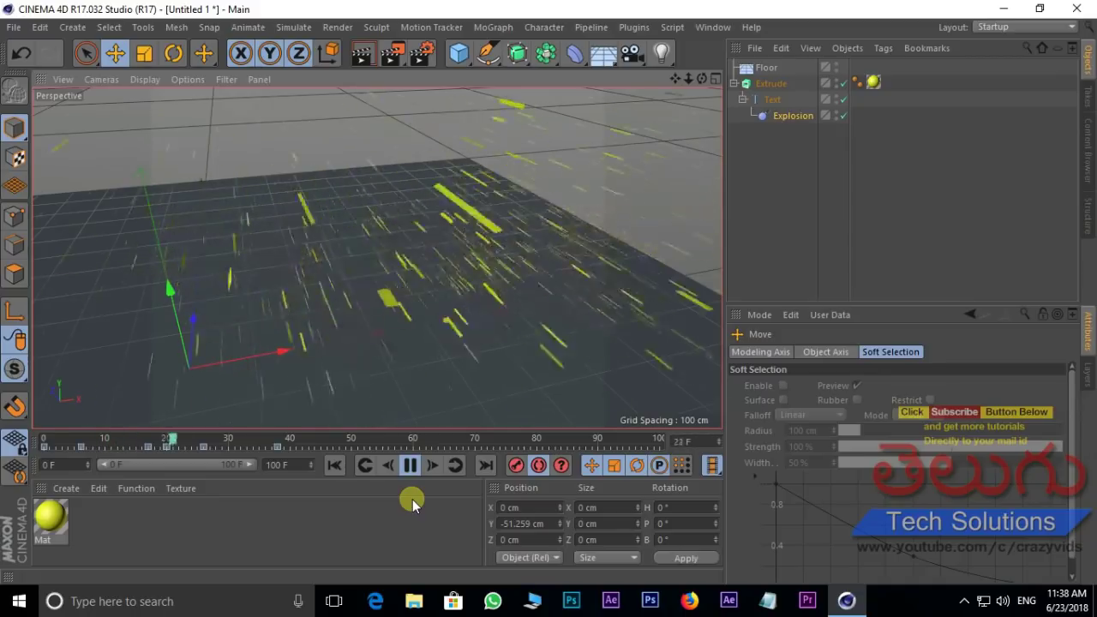
{"action": "left_click", "coordinate": [410, 466]}
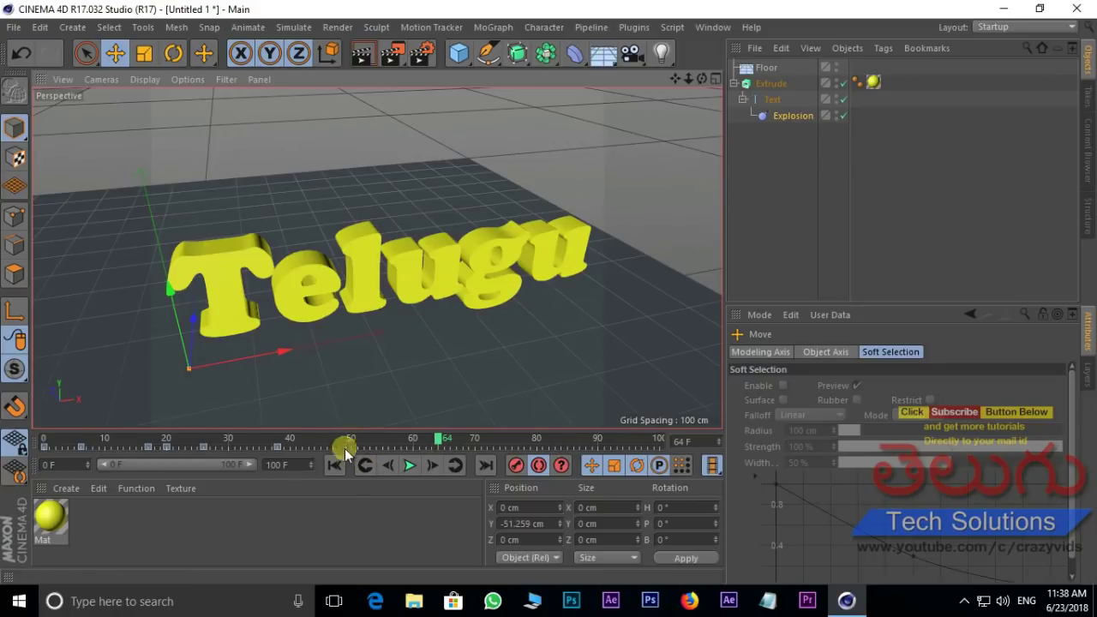
{"action": "left_click", "coordinate": [283, 466]}
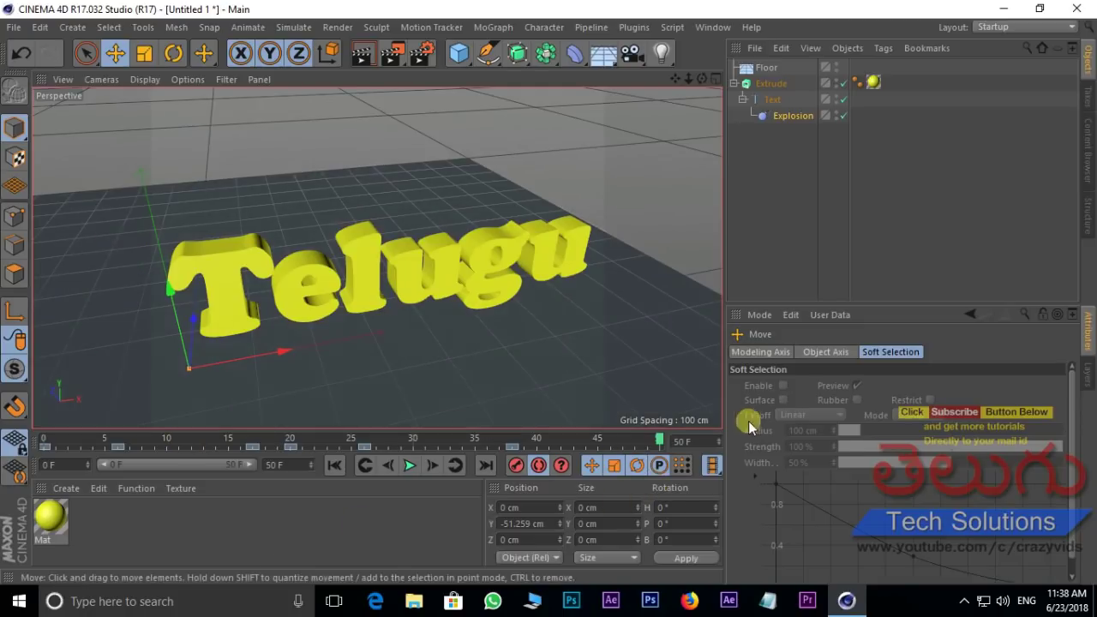
Play the explosion, stop it at frame 8, and render the viewport.
{"action": "left_click", "coordinate": [409, 465]}
{"action": "left_click", "coordinate": [409, 465]}
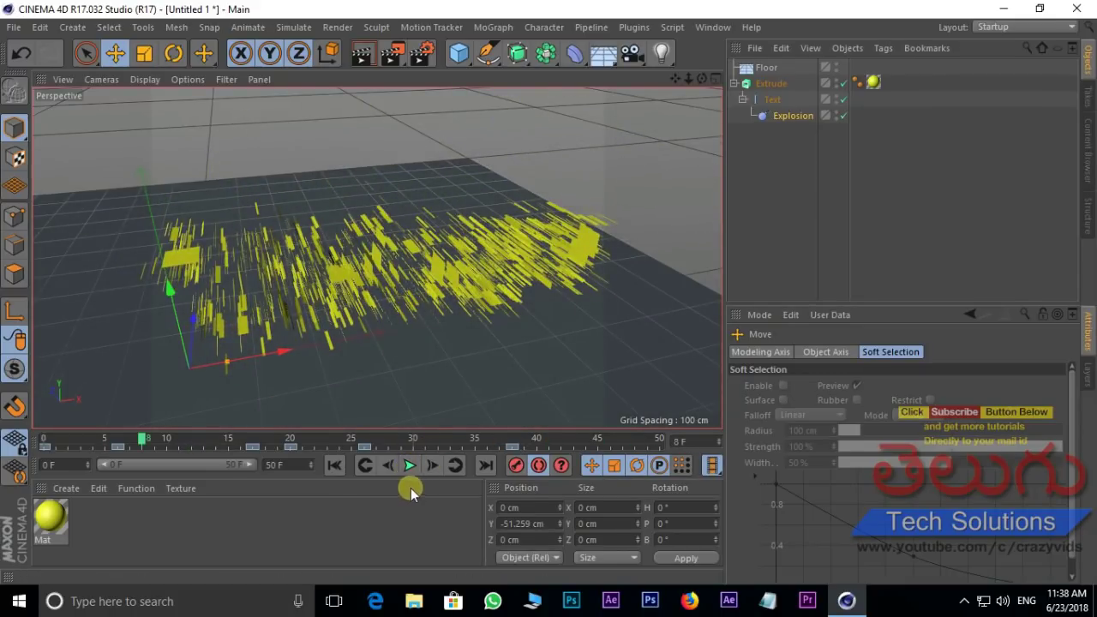
{"action": "key", "text": "ctrl+r"}
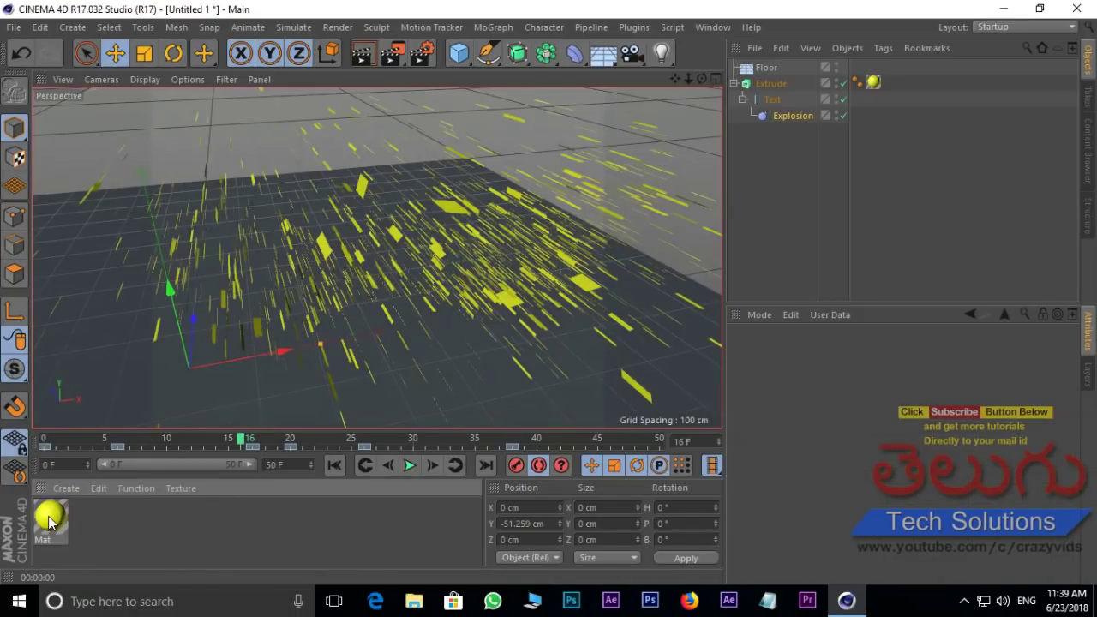
Open the yellow Mat material in the Material Editor, reposition the window, then close it.
{"action": "double_click", "coordinate": [49, 520]}
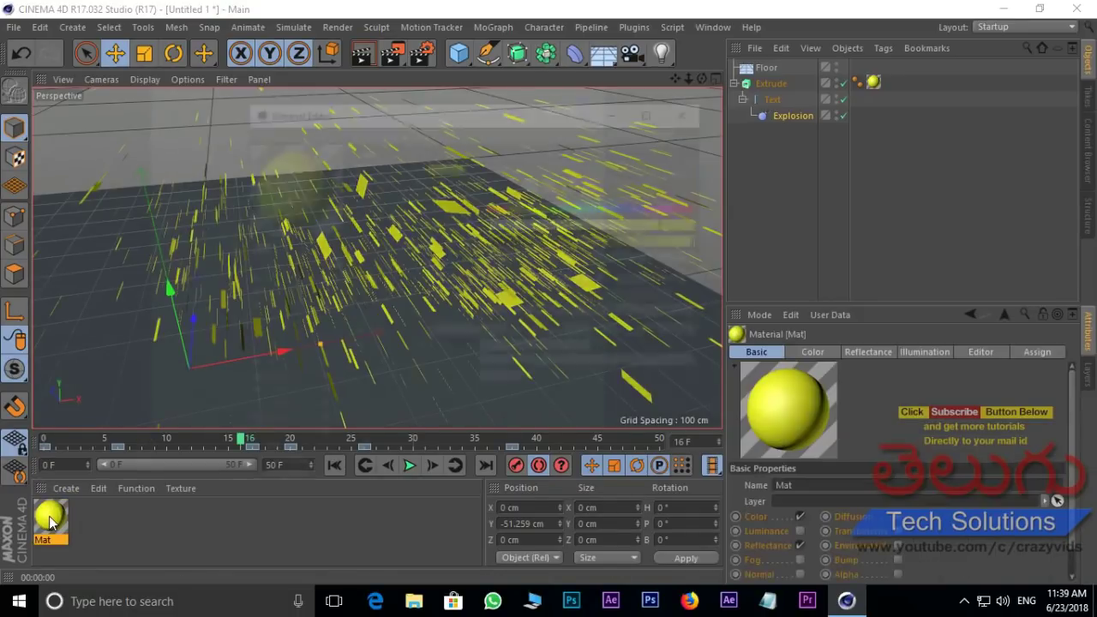
{"action": "left_click_drag", "start_coordinate": [478, 118], "coordinate": [750, 115]}
{"action": "left_click", "coordinate": [962, 104]}
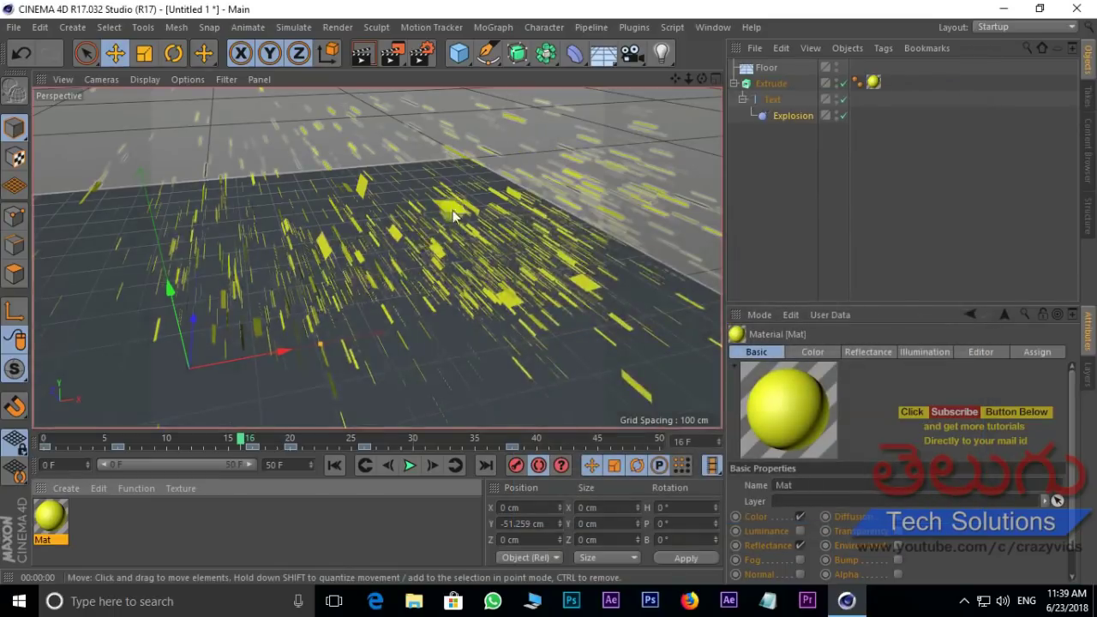